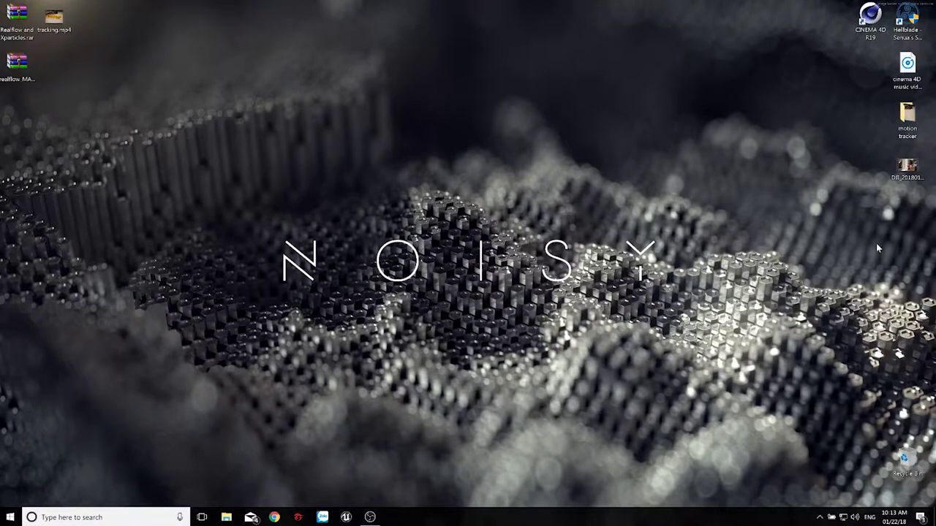
# Play the café clip DJI_20180121_140812.mp4, close the player, then open the motion tracker folder
pyautogui.click(914, 168)
pyautogui.doubleClick(905, 167)
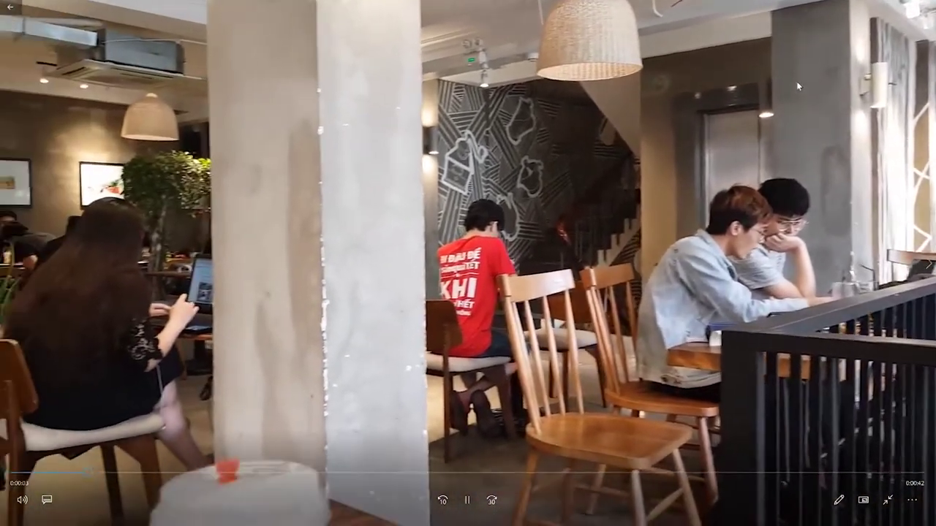
pyautogui.doubleClick(796, 81)
pyautogui.click(926, 9)
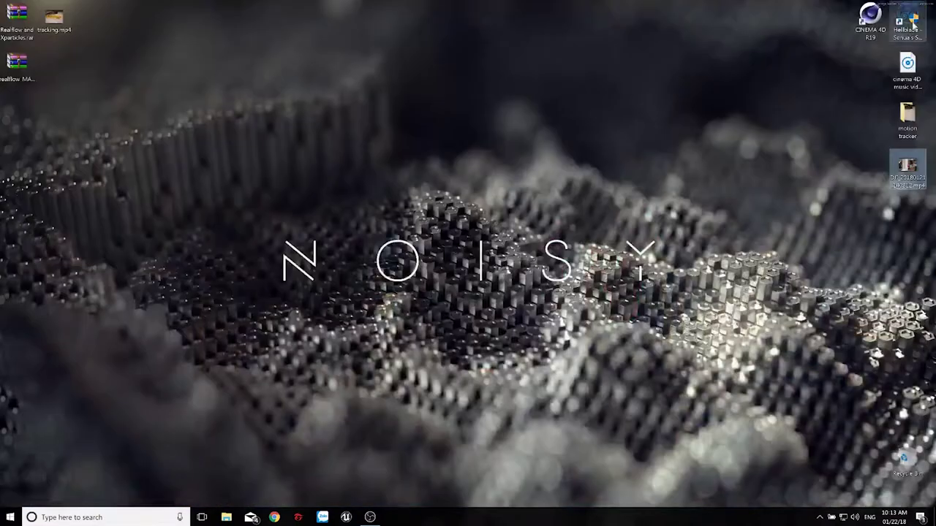
pyautogui.doubleClick(907, 117)
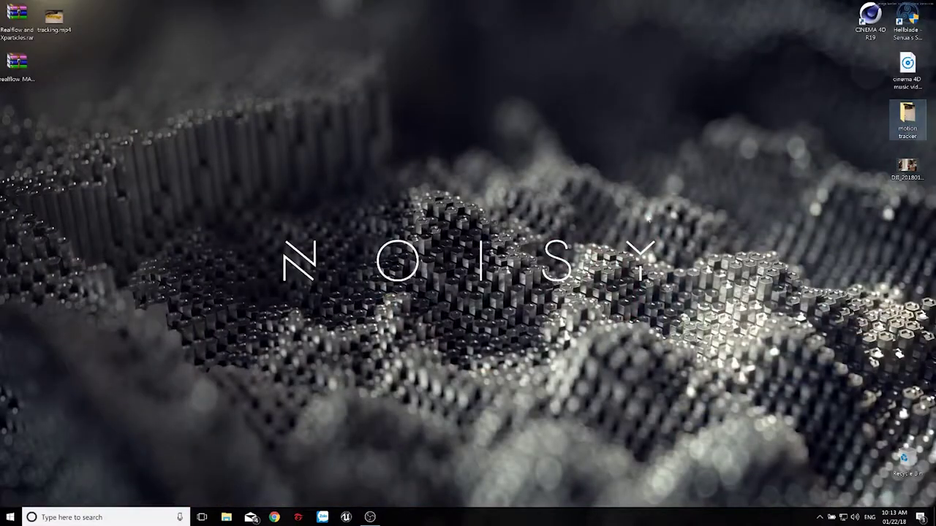
# Show the folder as large icons and play the DJI_20180121_181123 desk clip muted
pyautogui.click(435, 69)
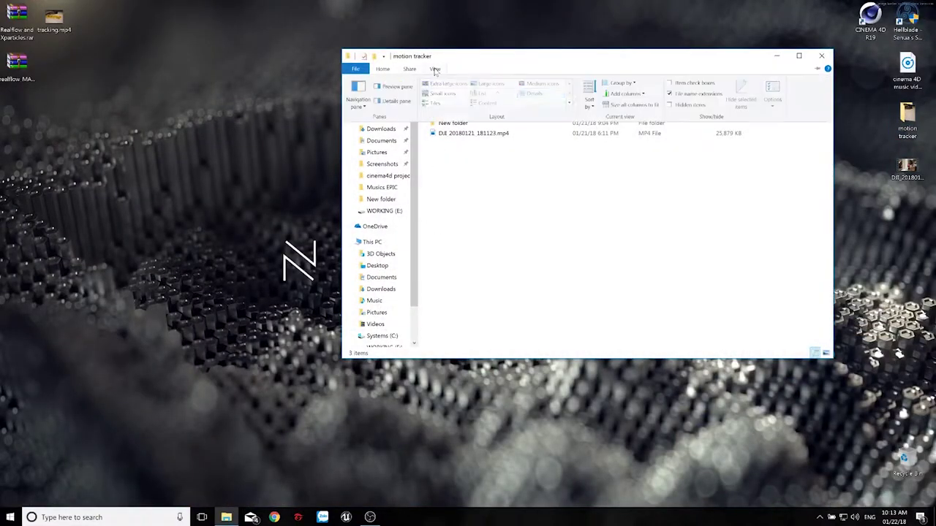
pyautogui.click(658, 76)
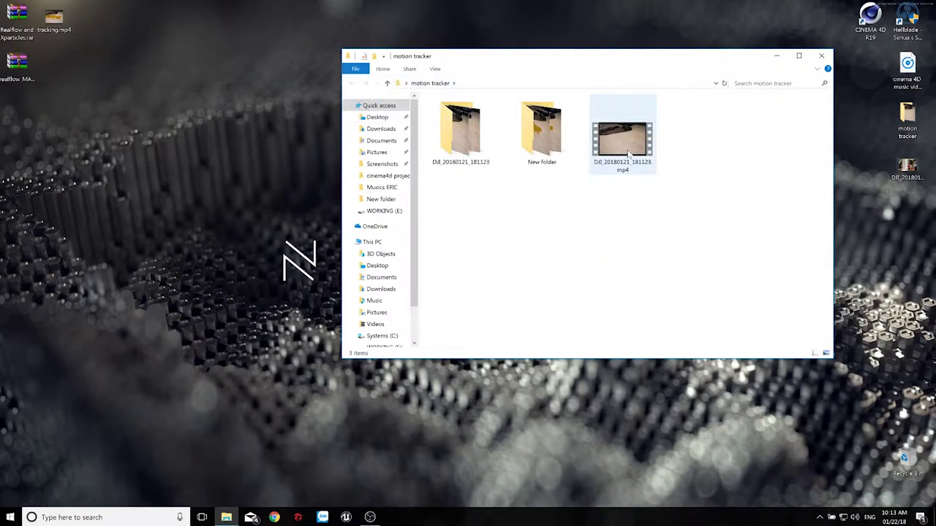
pyautogui.doubleClick(619, 174)
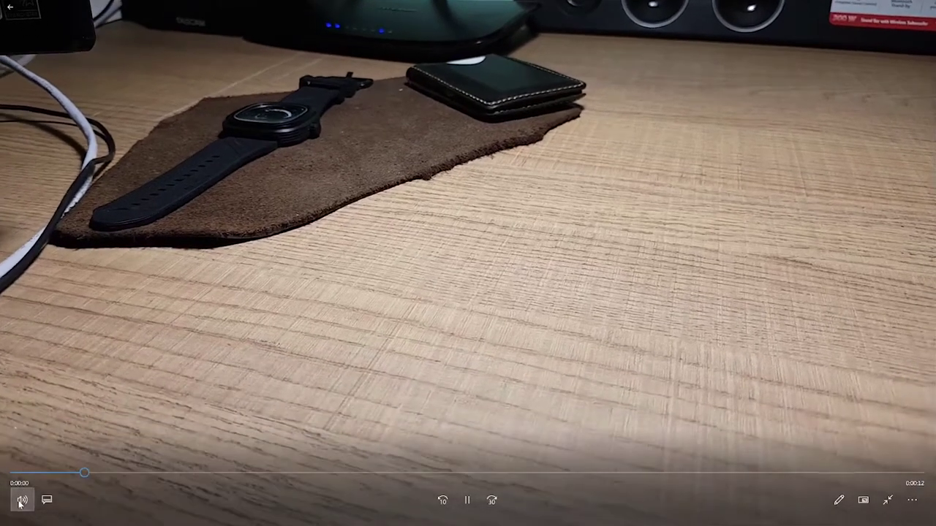
pyautogui.click(22, 499)
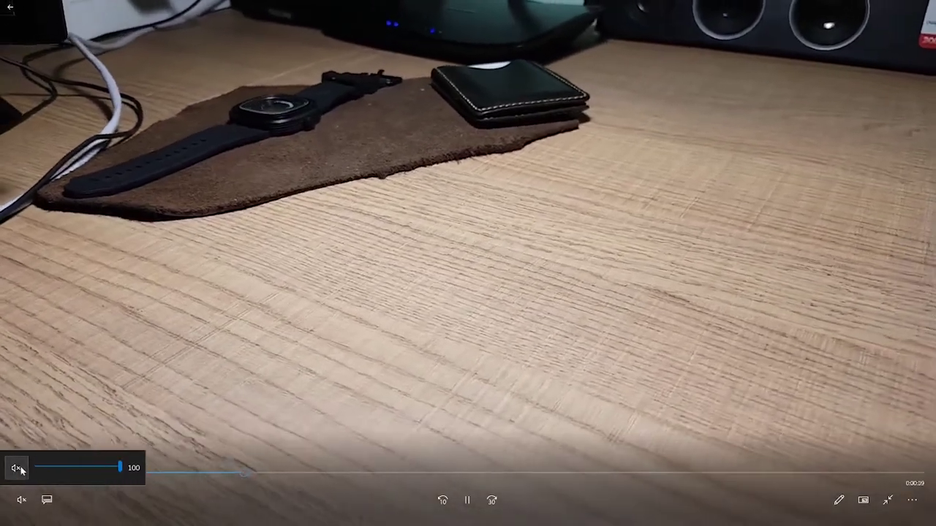
pyautogui.click(16, 468)
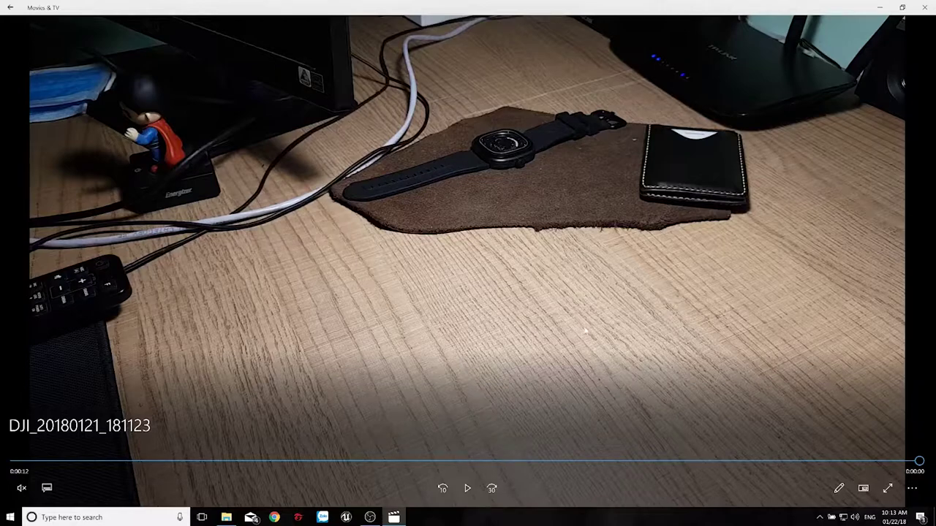
# Close the video player and launch Adobe After Effects CC 2018 from the Start menu
pyautogui.click(924, 7)
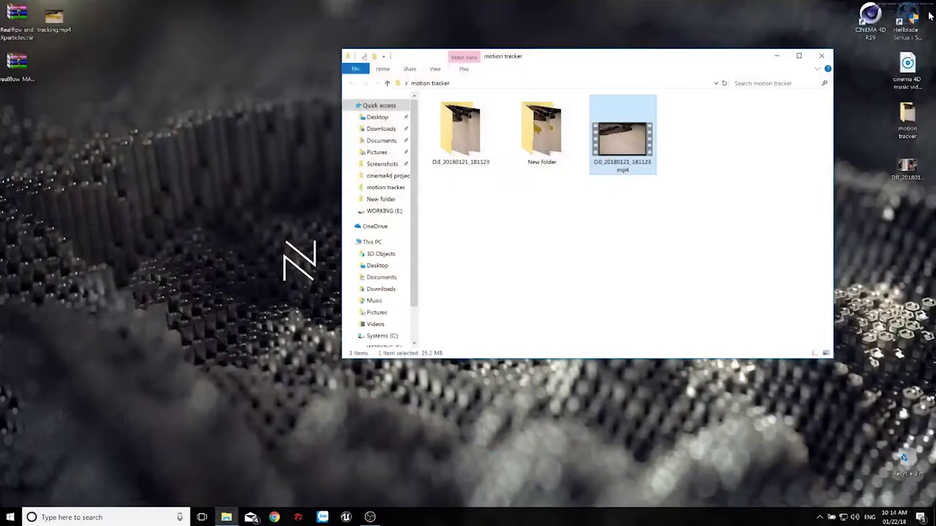
pyautogui.click(686, 197)
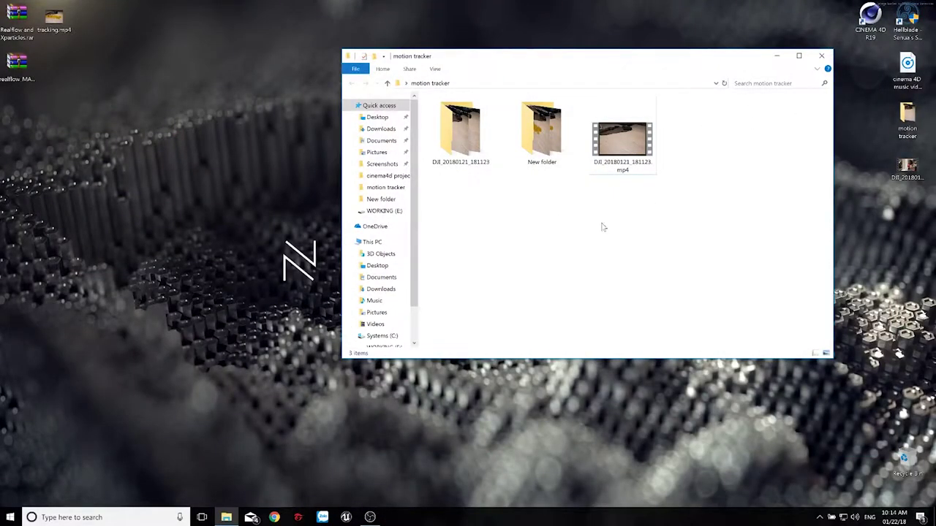
pyautogui.moveTo(732, 217); pyautogui.dragTo(627, 133)
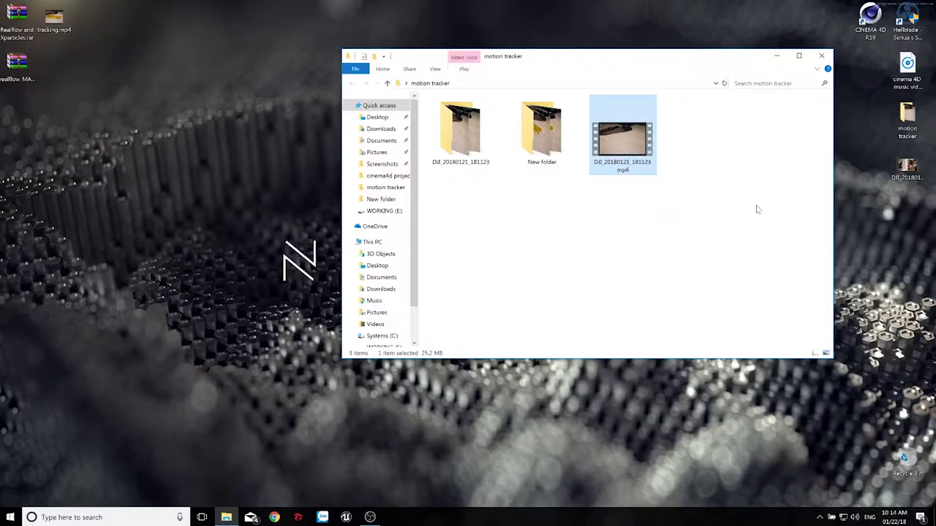
pyautogui.click(696, 212)
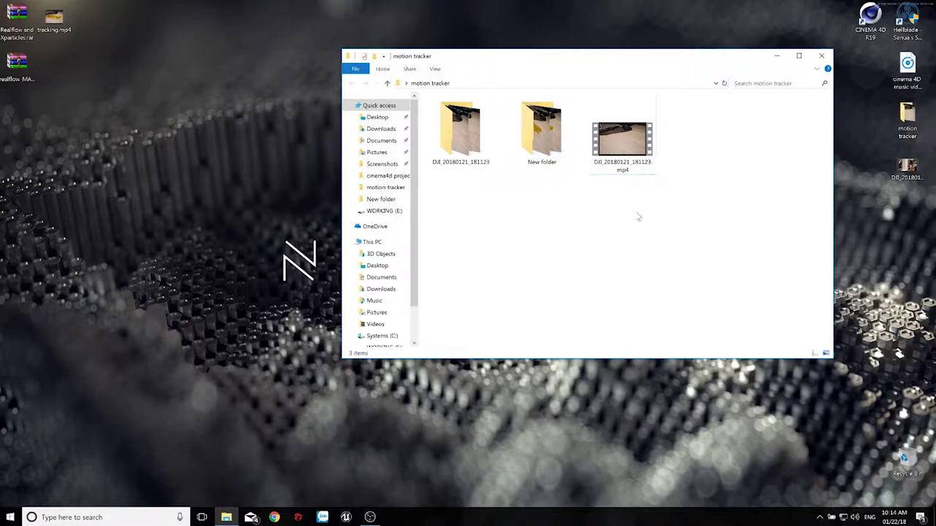
pyautogui.moveTo(695, 220); pyautogui.dragTo(633, 275)
pyautogui.click(10, 517)
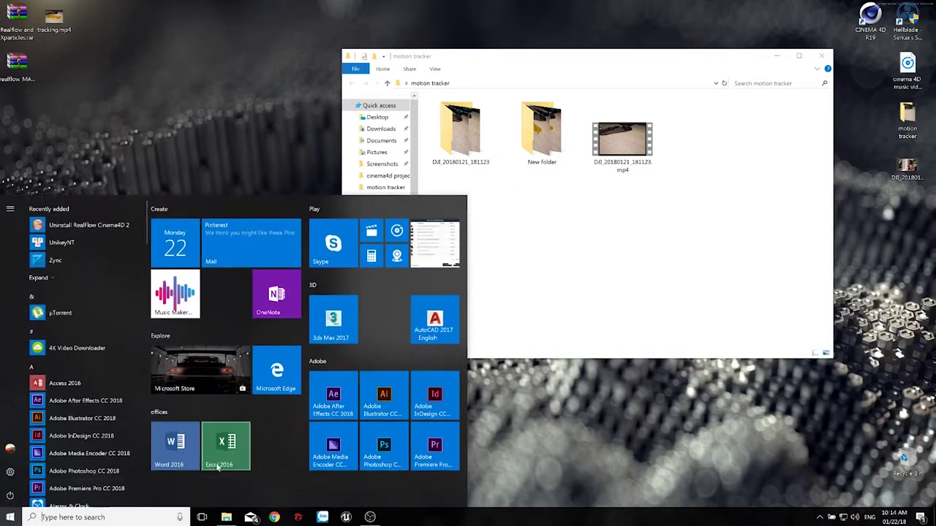
pyautogui.click(333, 399)
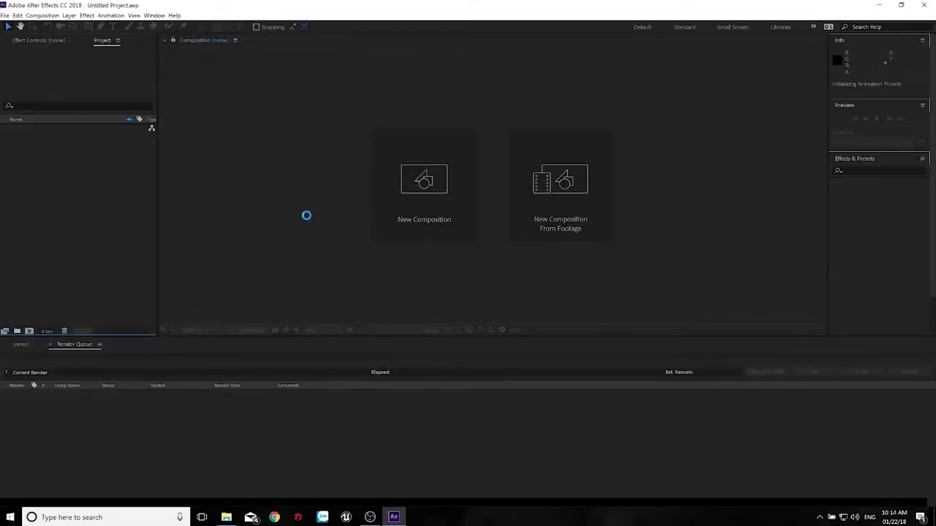
# Import DJI_20180121_181123.mp4, build a composition from it, and add it to the render queue
pyautogui.click(225, 518)
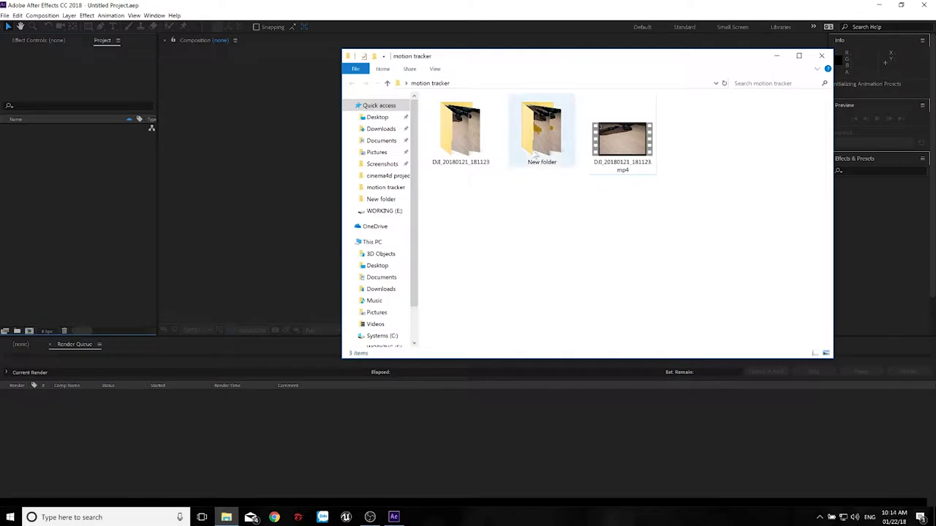
pyautogui.click(634, 147)
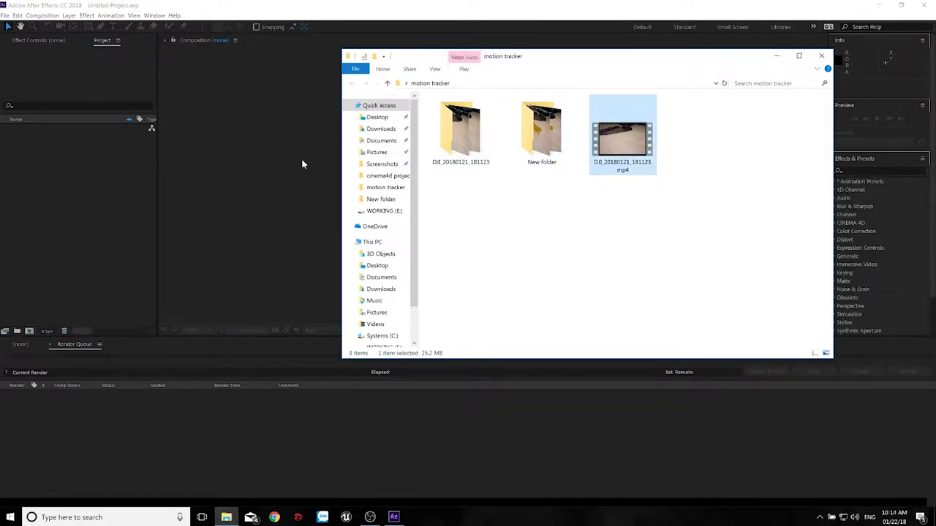
pyautogui.moveTo(302, 164); pyautogui.dragTo(86, 206)
pyautogui.click(217, 209)
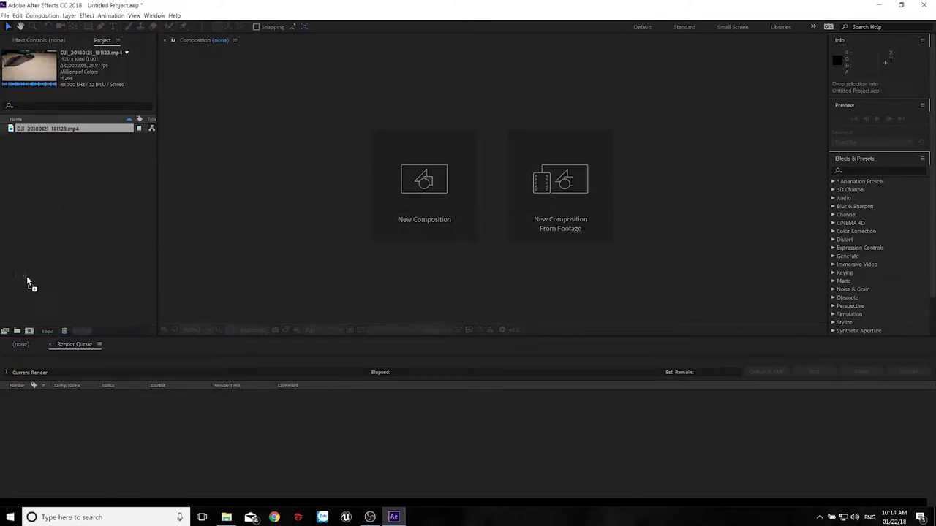
pyautogui.click(28, 332)
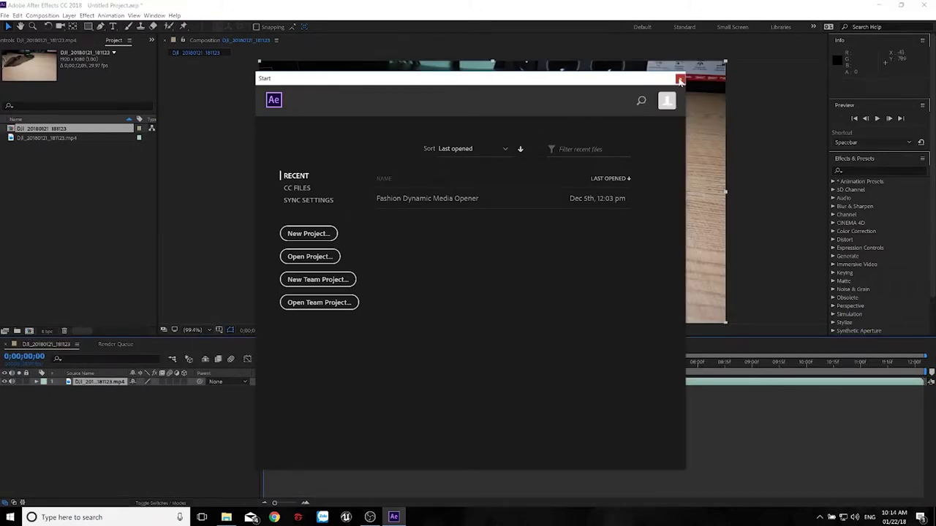
pyautogui.click(672, 83)
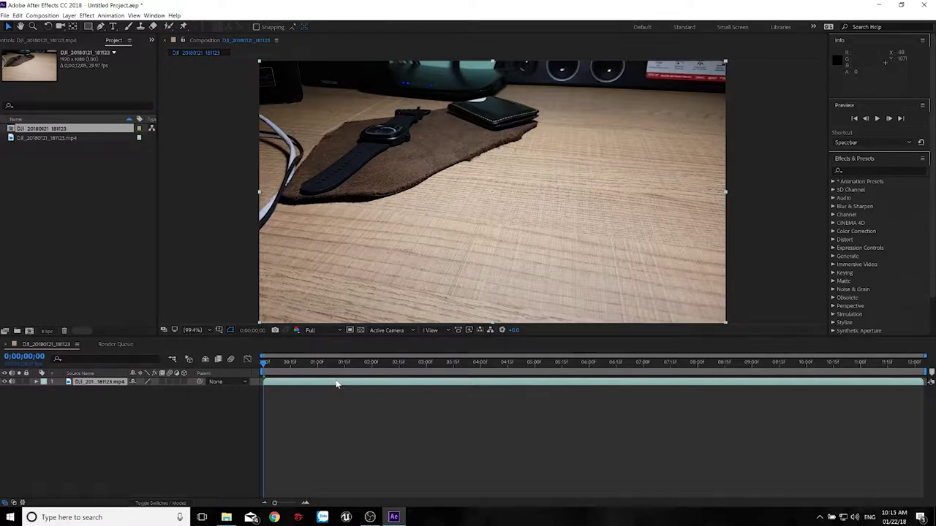
pyautogui.hotkey('ctrl', 'm')
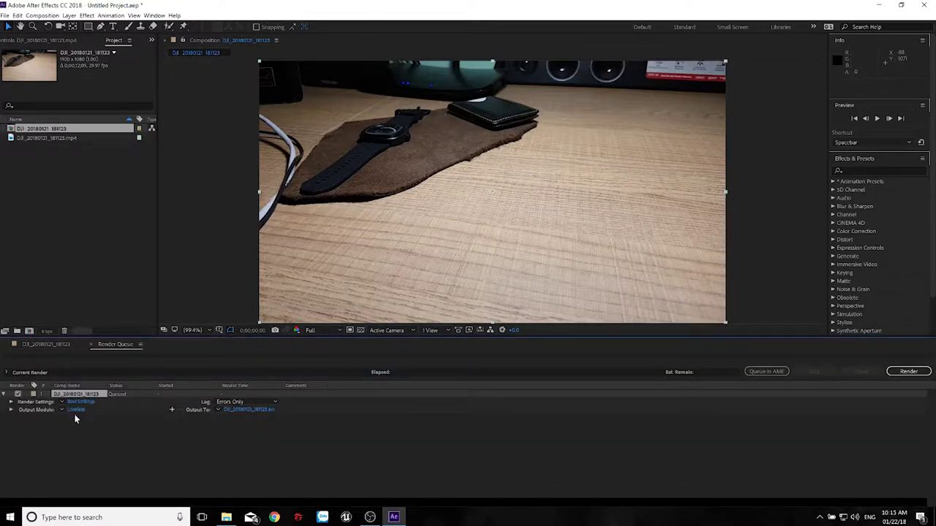
# Set the render output module format to JPEG Sequence
pyautogui.click(75, 411)
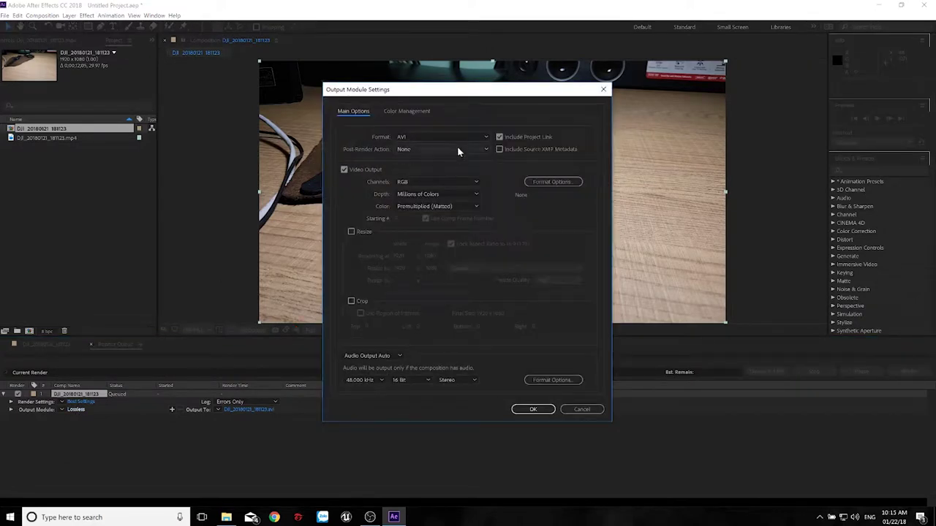
pyautogui.click(470, 138)
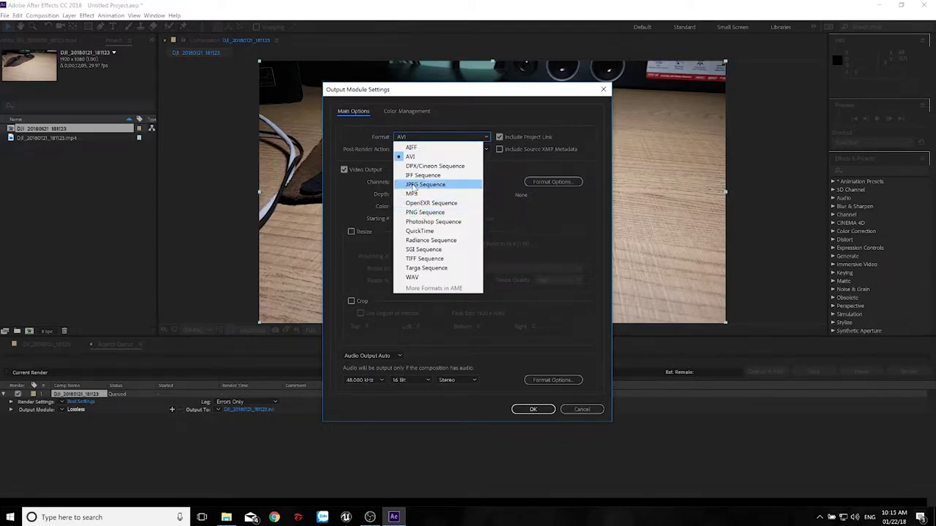
pyautogui.click(412, 185)
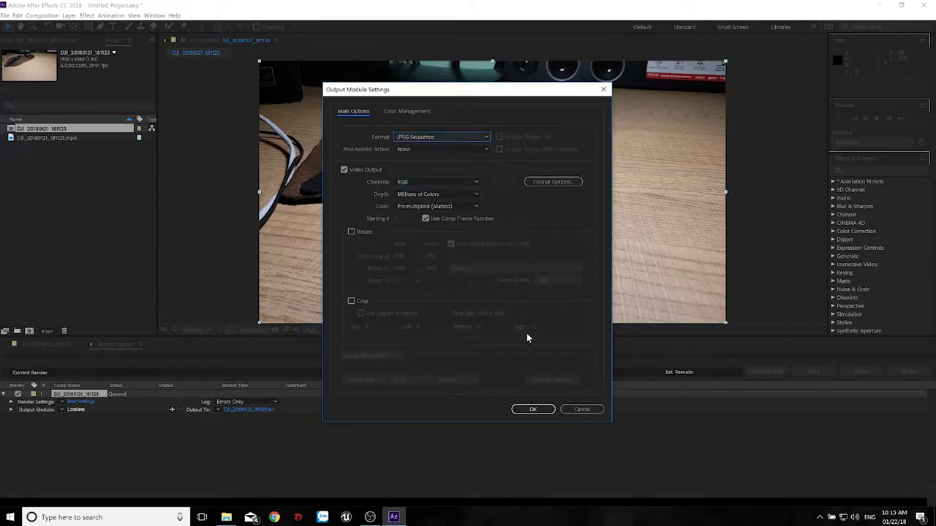
pyautogui.click(533, 409)
# Set the render output destination to New folder
pyautogui.click(257, 411)
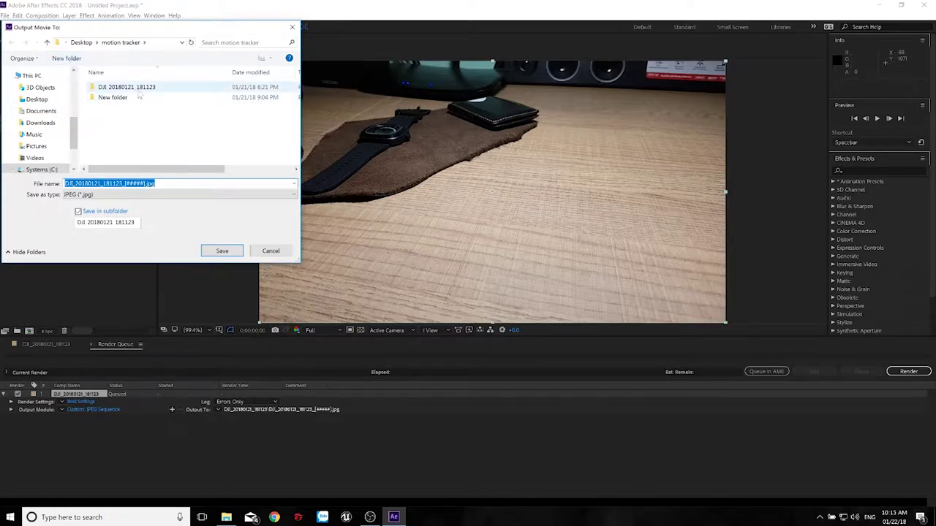
pyautogui.click(112, 101)
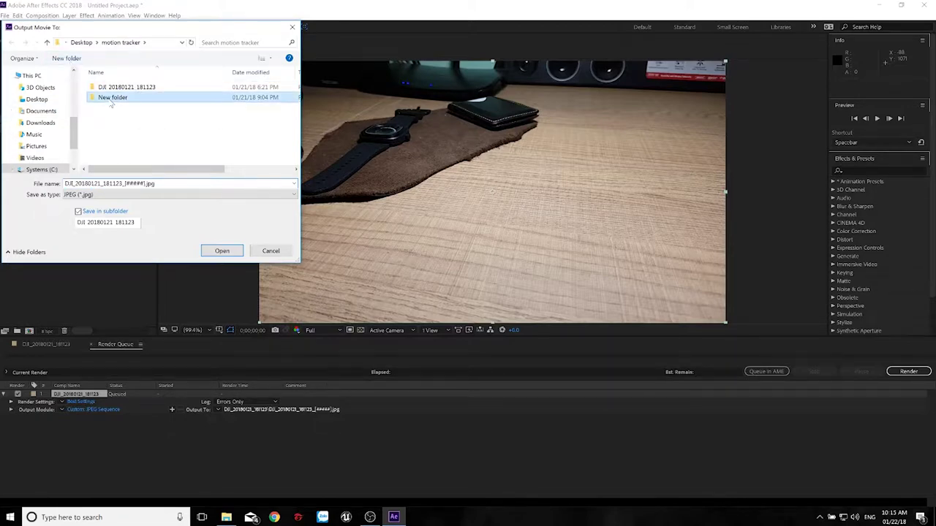
pyautogui.doubleClick(111, 103)
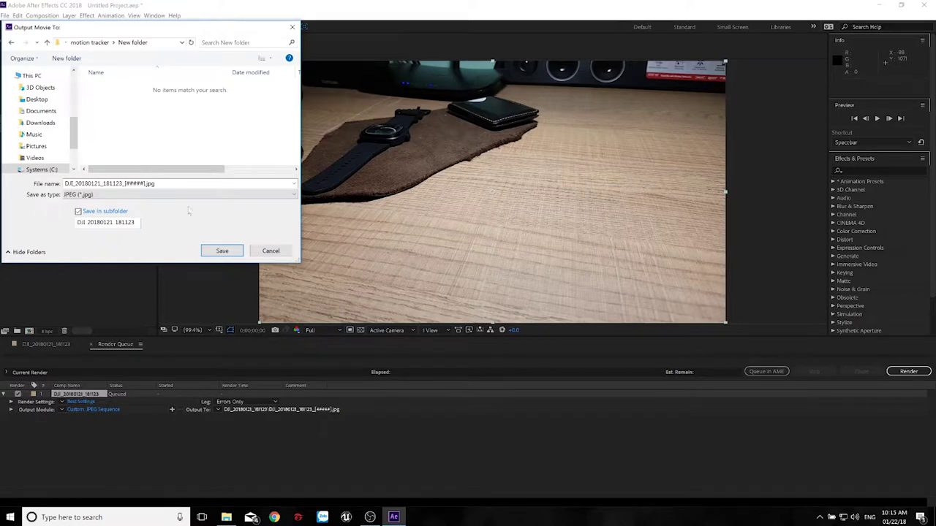
pyautogui.click(270, 253)
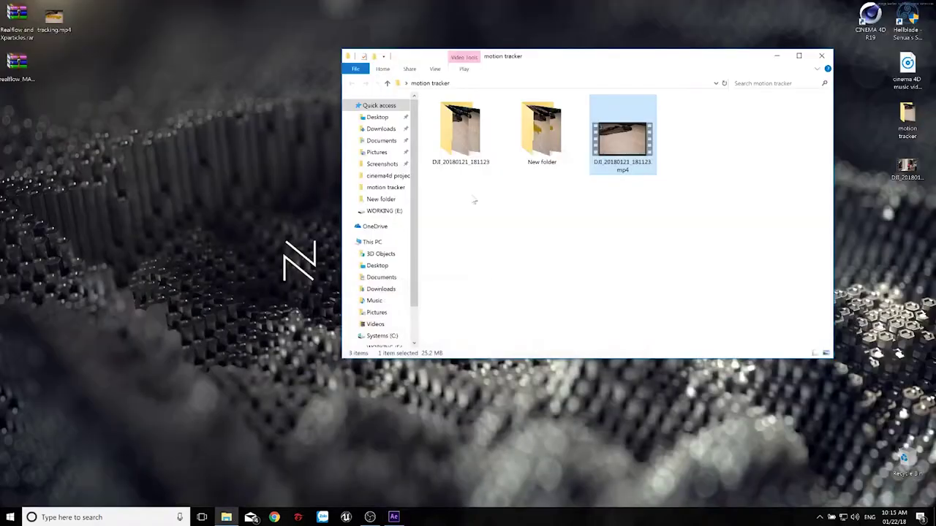
# Check the 365 JPG frames in the DJI_20180121_181123 folder, then return to After Effects
pyautogui.doubleClick(528, 139)
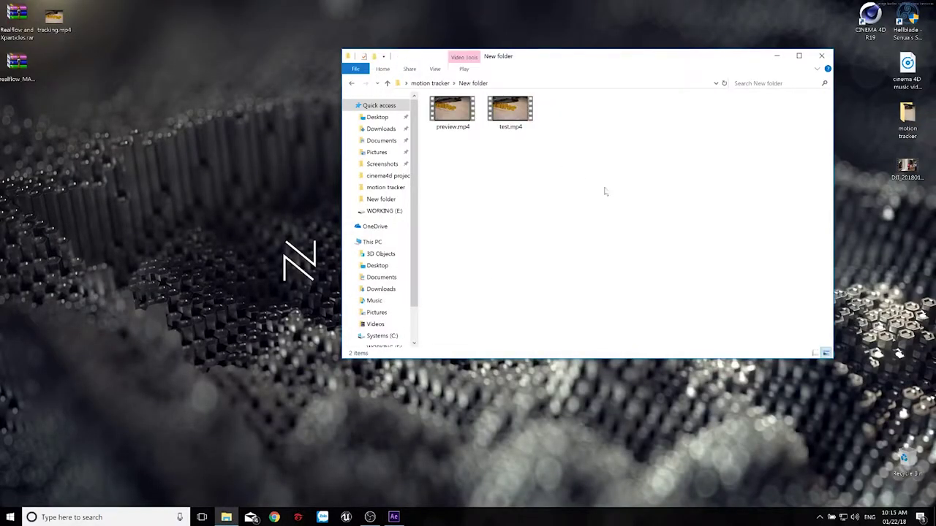
pyautogui.click(353, 84)
pyautogui.doubleClick(468, 129)
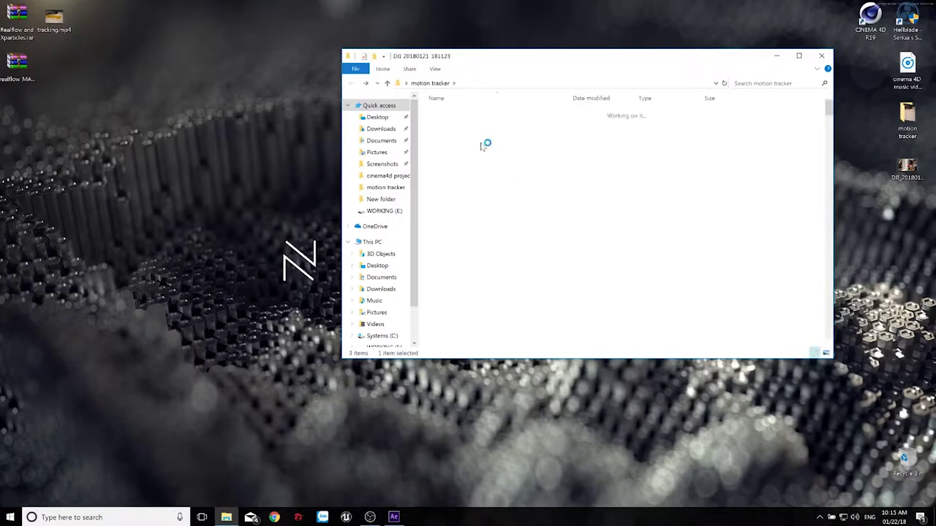
pyautogui.scroll(-5, 621, 203)
pyautogui.scroll(-10, 654, 212)
pyautogui.scroll(-10, 653, 212)
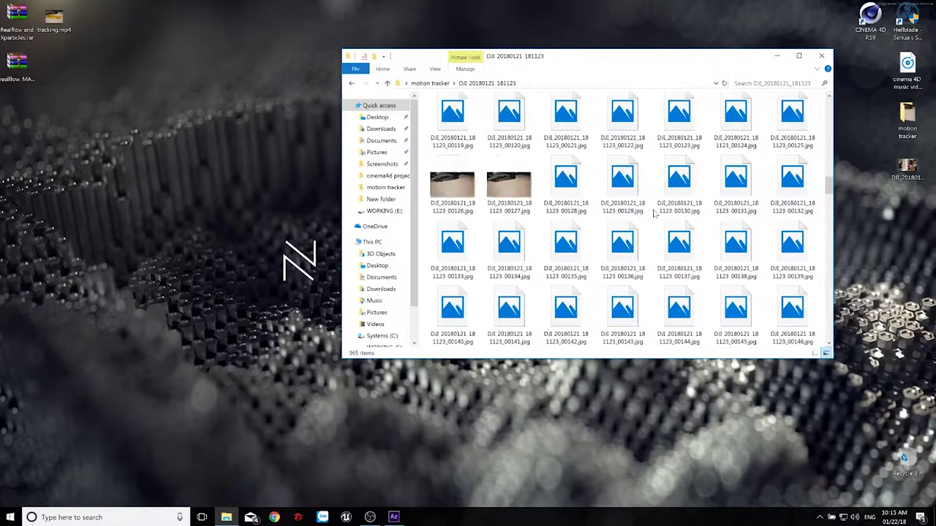
pyautogui.scroll(-5, 656, 214)
pyautogui.scroll(-5, 655, 212)
pyautogui.scroll(-5, 656, 212)
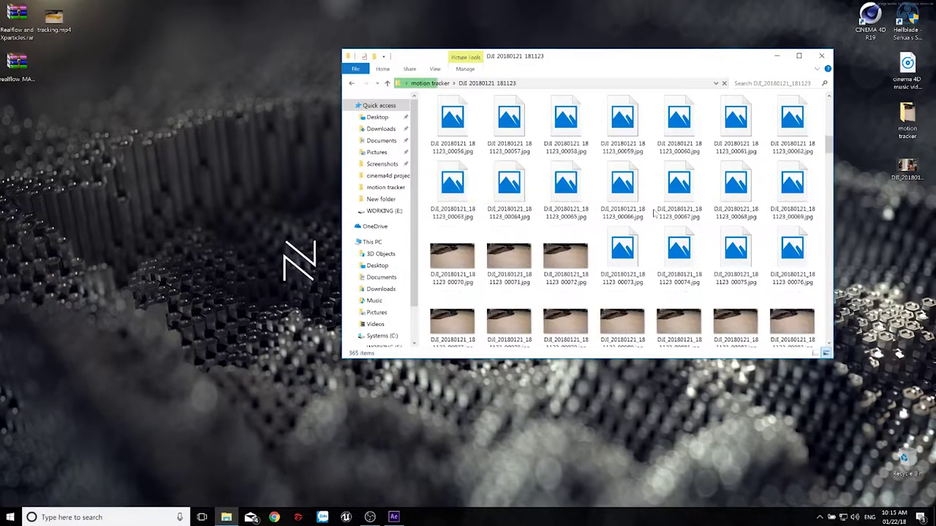
pyautogui.scroll(20, 655, 212)
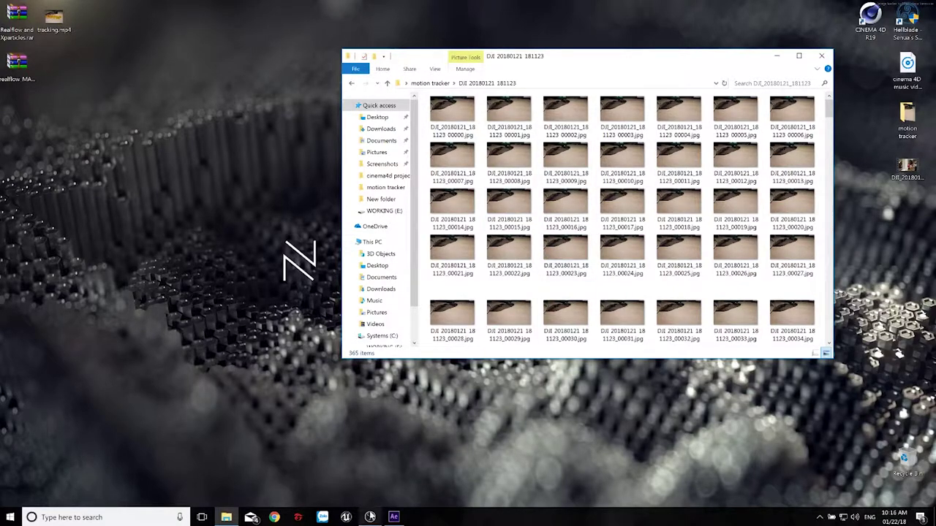
pyautogui.click(393, 517)
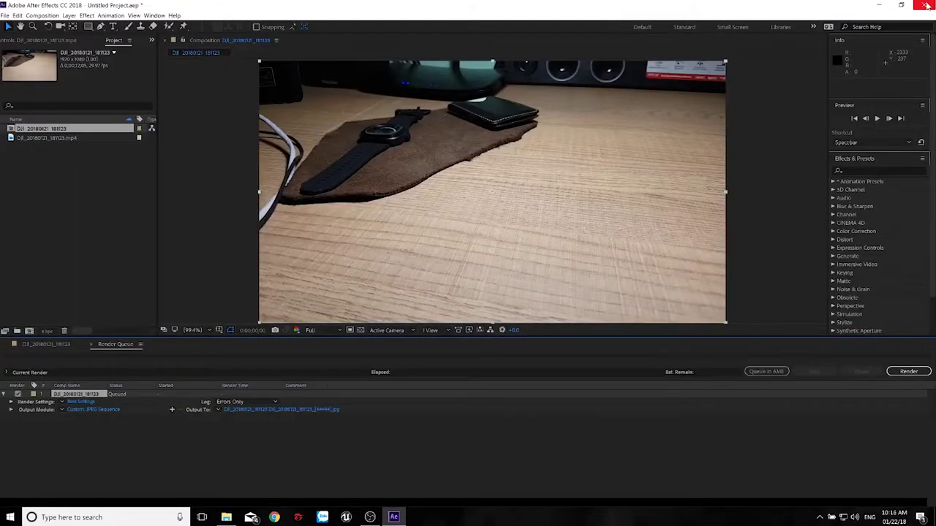
# Quit After Effects without saving and launch Cinema 4D R19 from the desktop
pyautogui.click(923, 5)
pyautogui.click(482, 271)
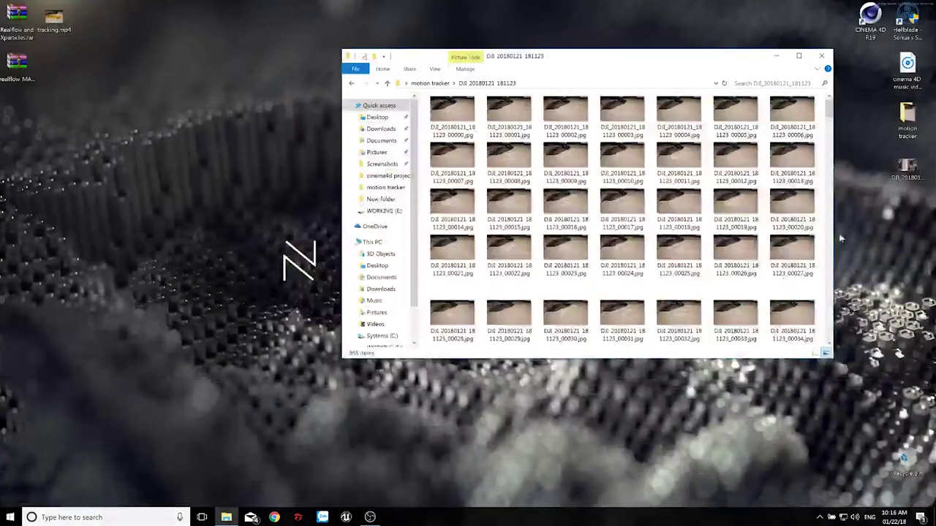
pyautogui.doubleClick(870, 18)
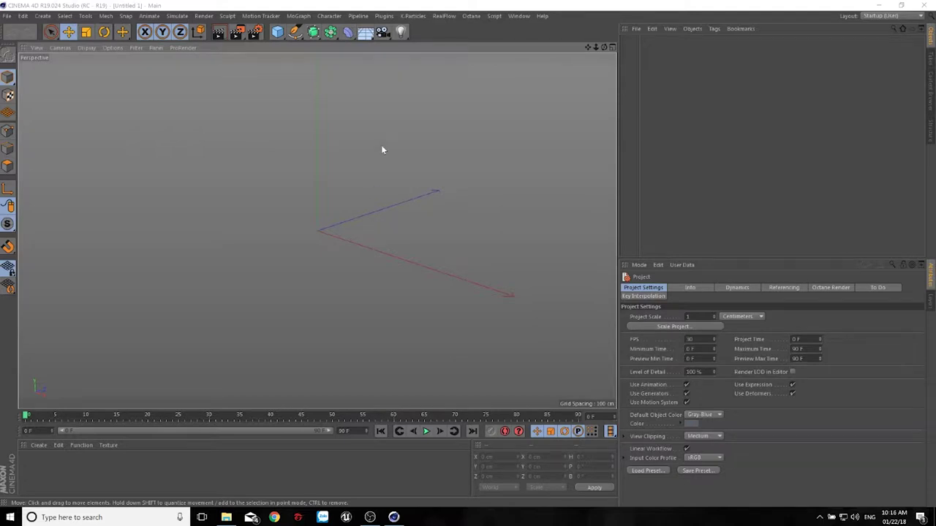
# Add a Motion Tracker and load DJI_20180121_181123_00000.jpg's image sequence as its footage
pyautogui.click(262, 15)
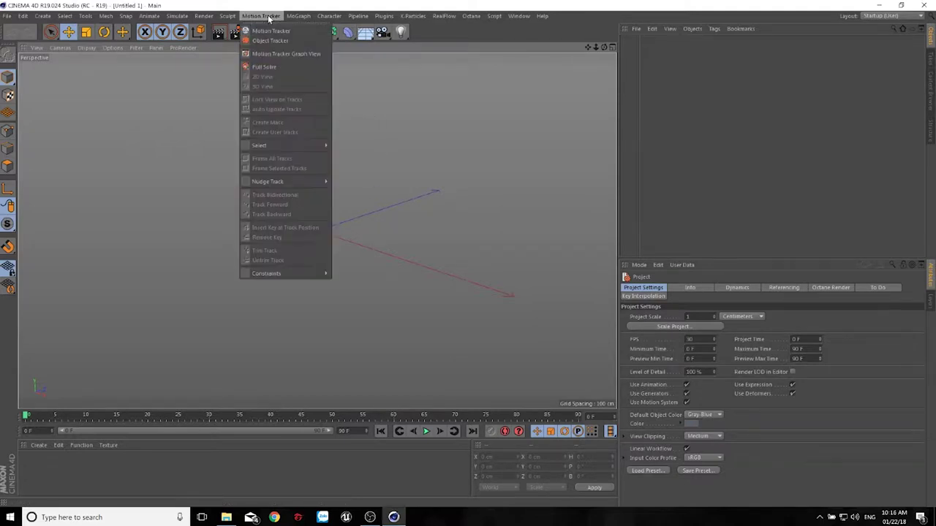
pyautogui.click(275, 31)
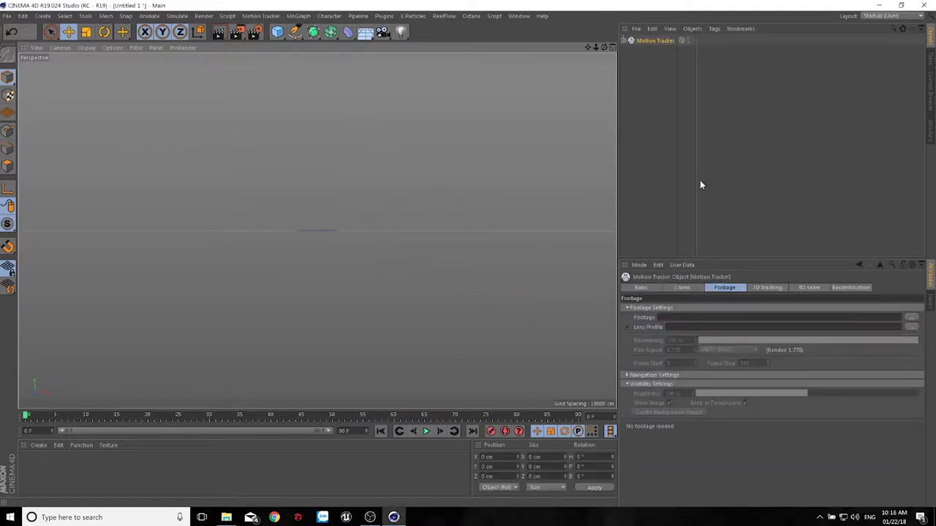
pyautogui.click(911, 317)
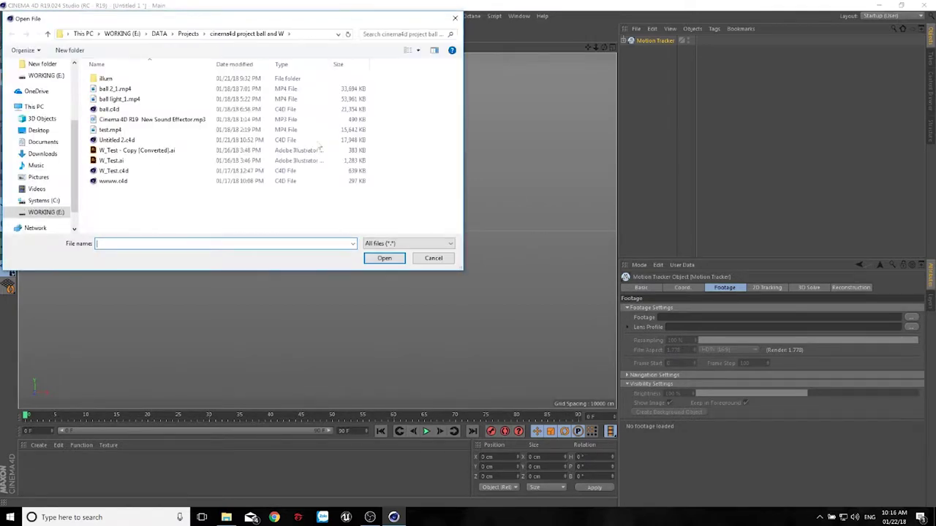
pyautogui.click(38, 130)
pyautogui.doubleClick(132, 97)
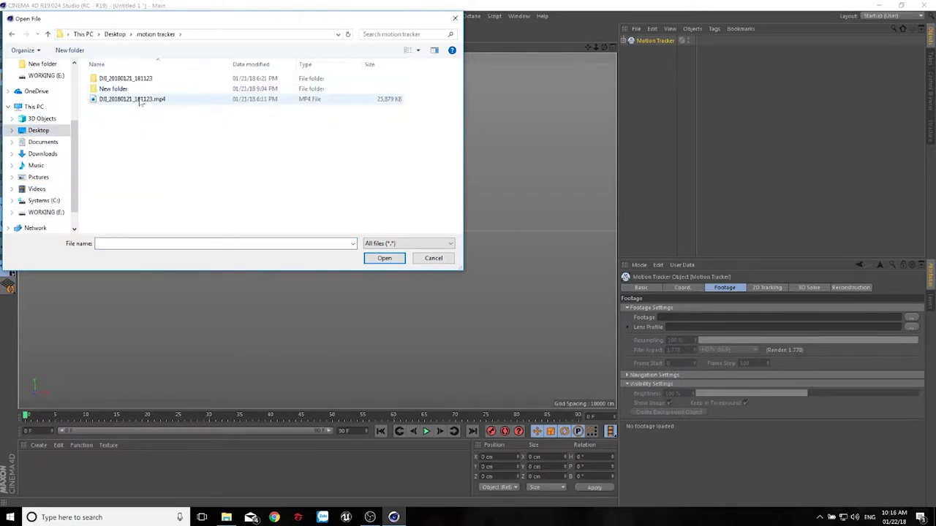
pyautogui.doubleClick(116, 78)
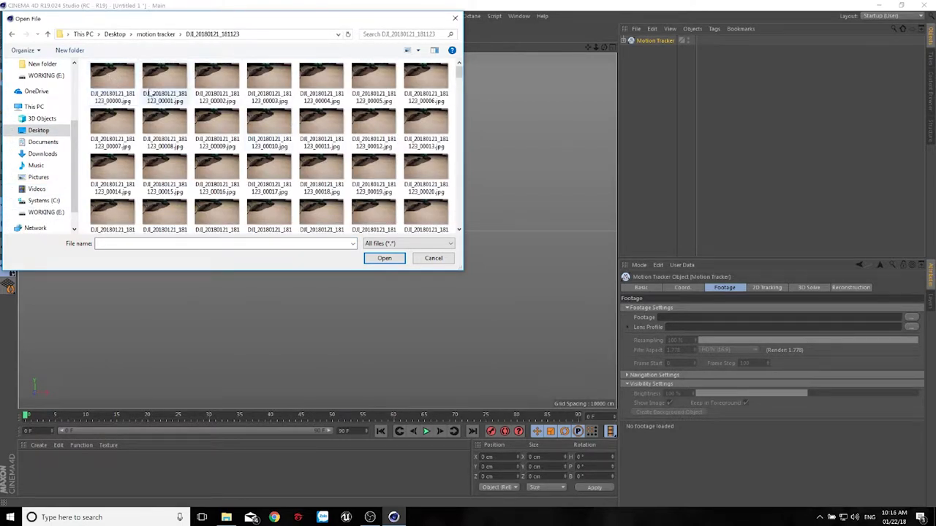
pyautogui.click(104, 87)
pyautogui.click(383, 258)
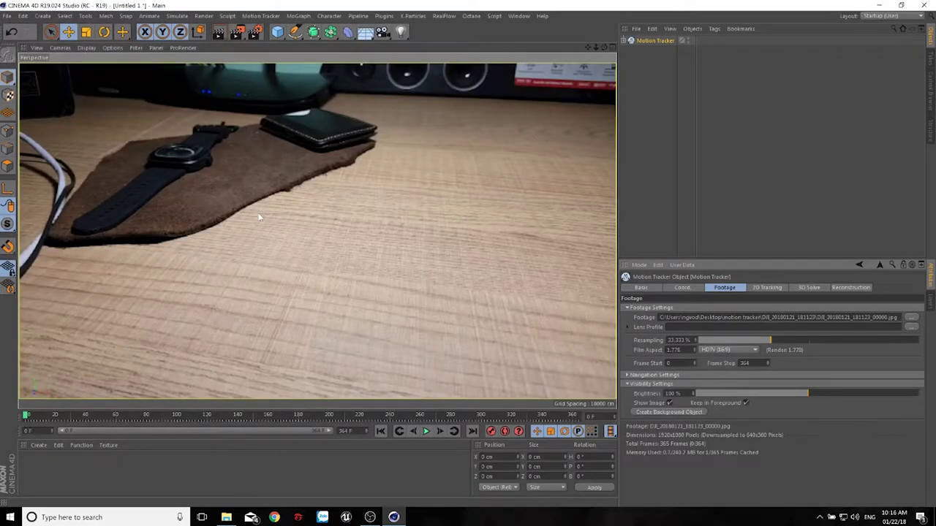
# Preview the footage playback, then stop and return to the first frame
pyautogui.click(426, 431)
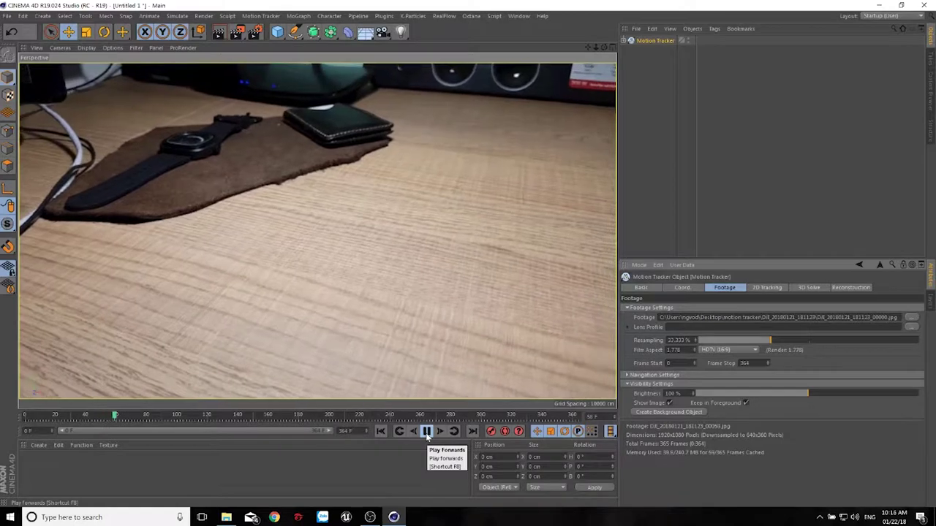
pyautogui.click(426, 431)
pyautogui.click(380, 431)
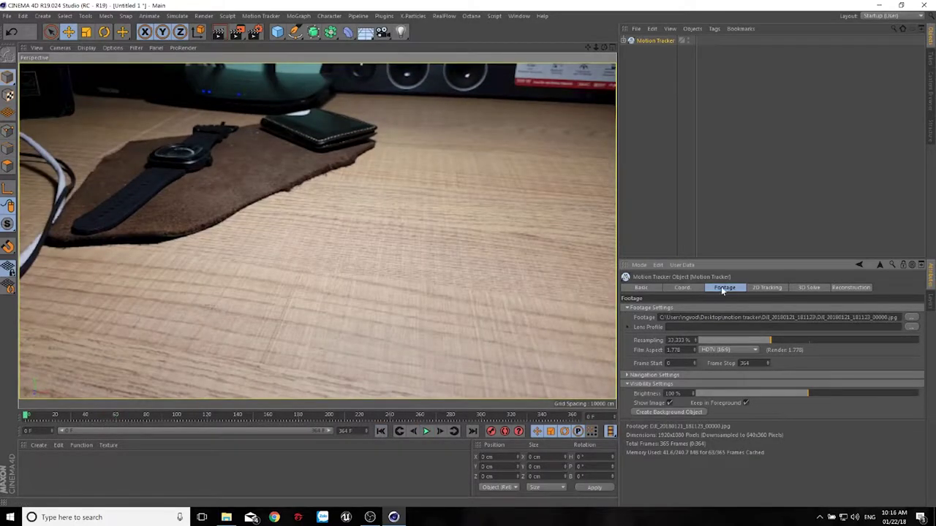
# Run Auto Track from the 2D Tracking tab for 300 tracks, then reselect the Motion Tracker
pyautogui.click(764, 288)
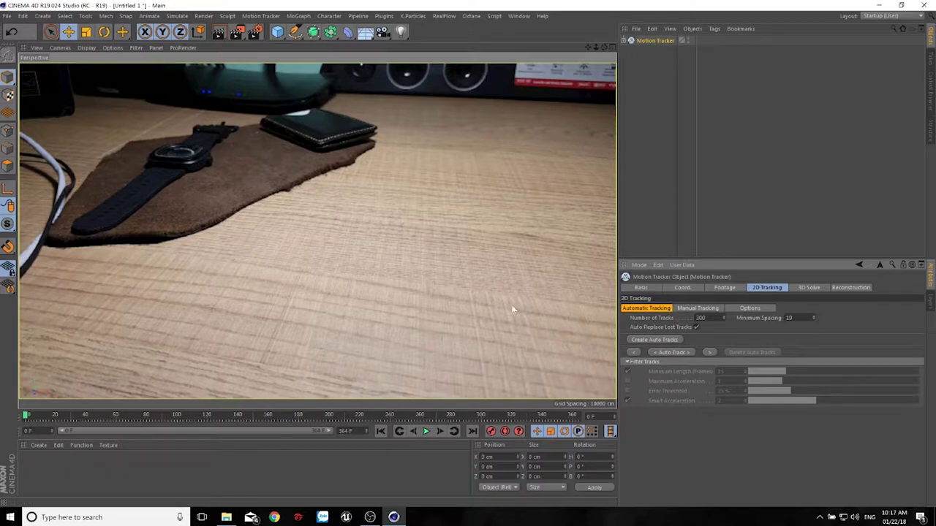
pyautogui.click(672, 352)
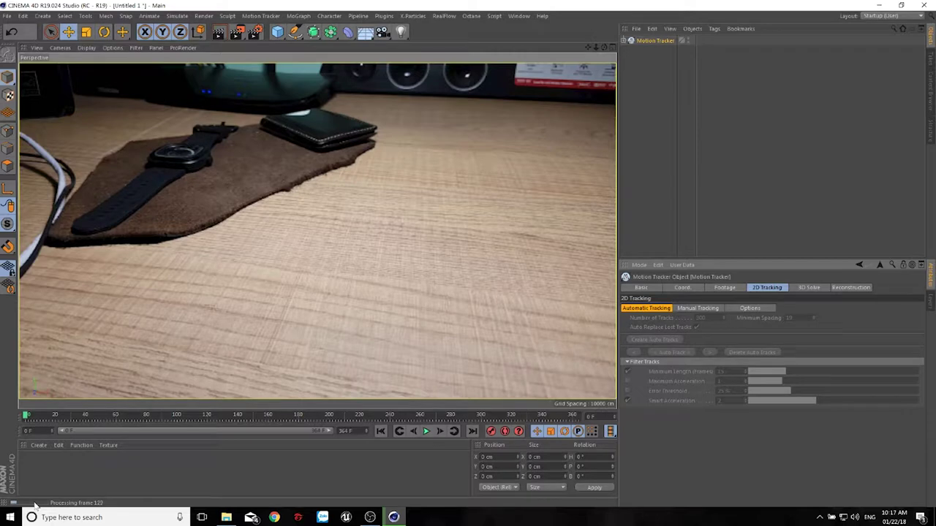
pyautogui.click(625, 41)
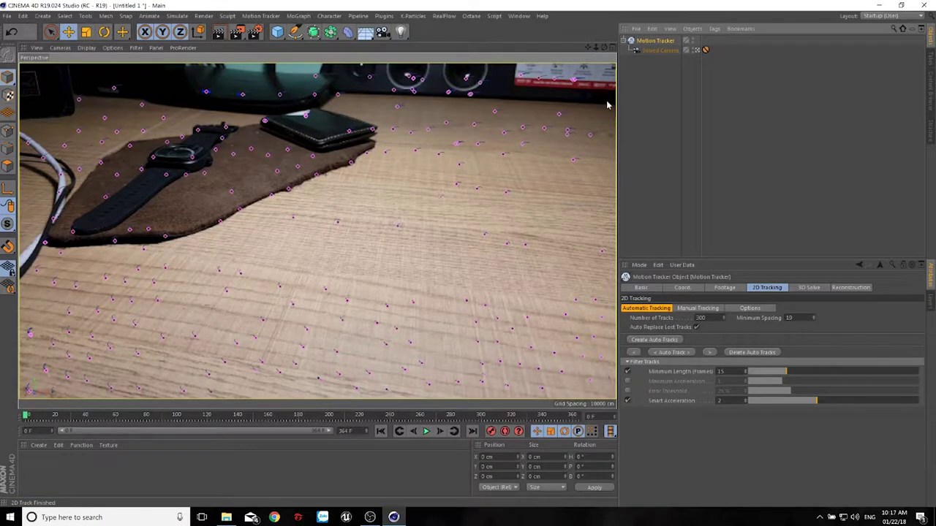
pyautogui.click(781, 146)
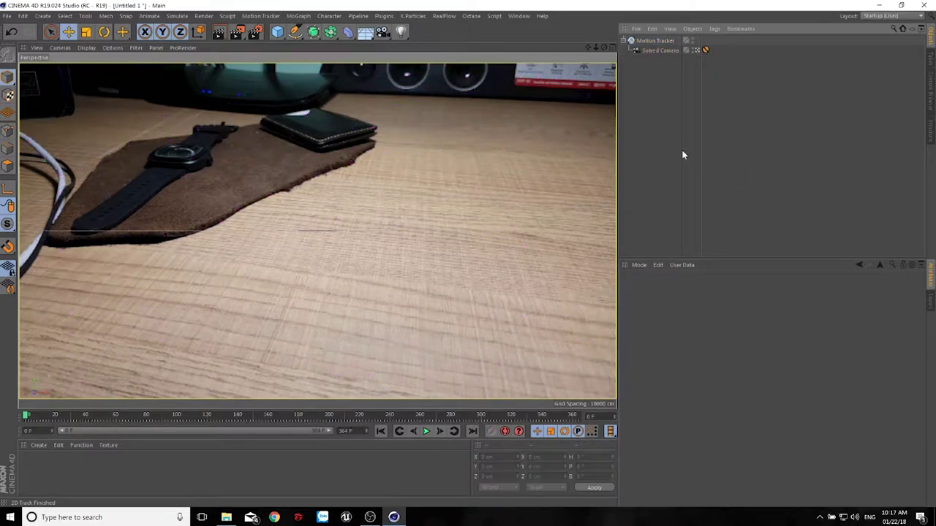
pyautogui.click(651, 41)
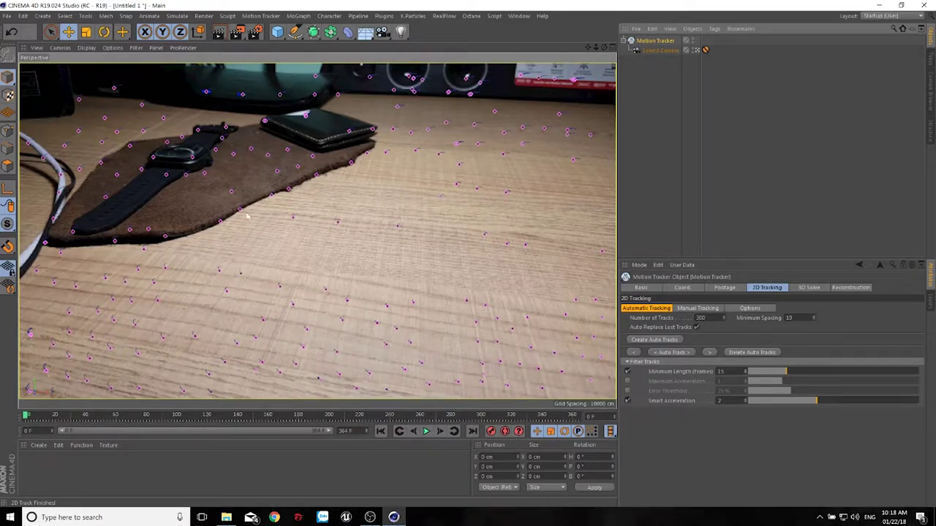
# Run the 3D Solver and open Render Settings showing 1920 x 1080 at 30 fps
pyautogui.click(809, 288)
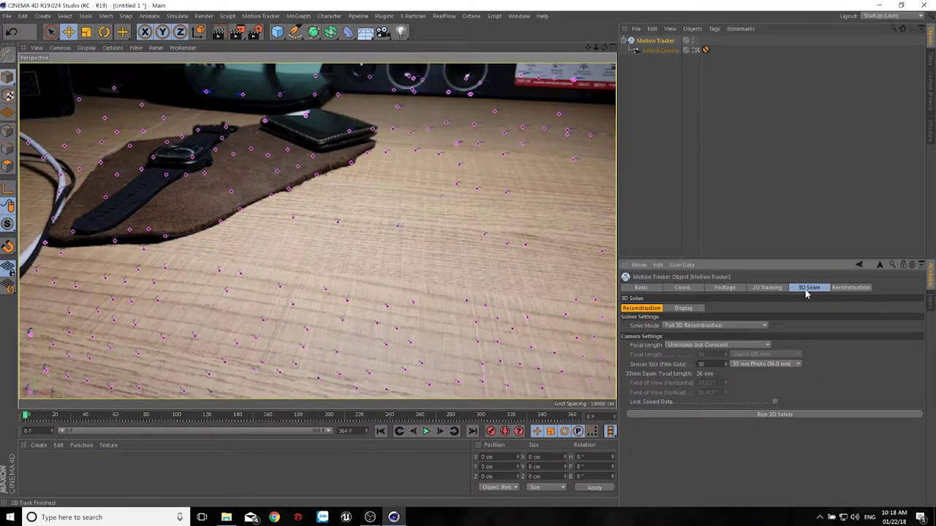
pyautogui.click(783, 418)
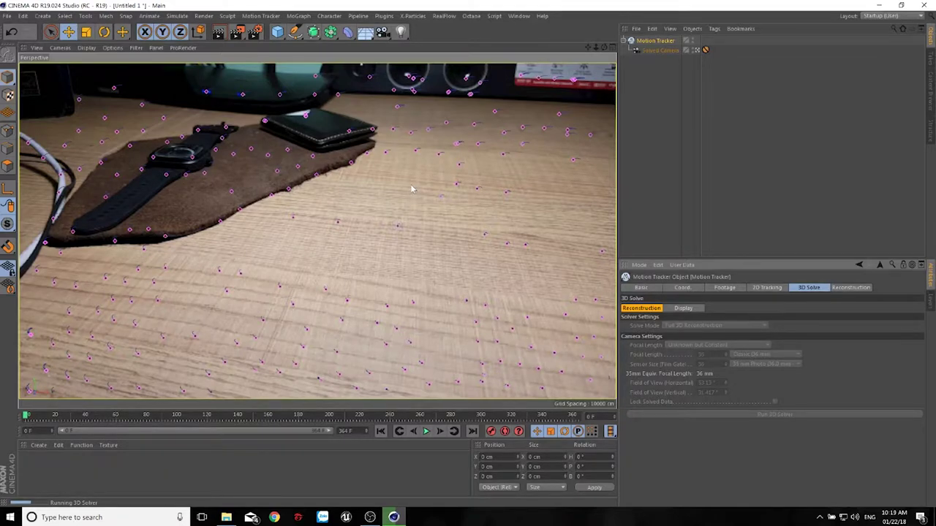
pyautogui.click(254, 31)
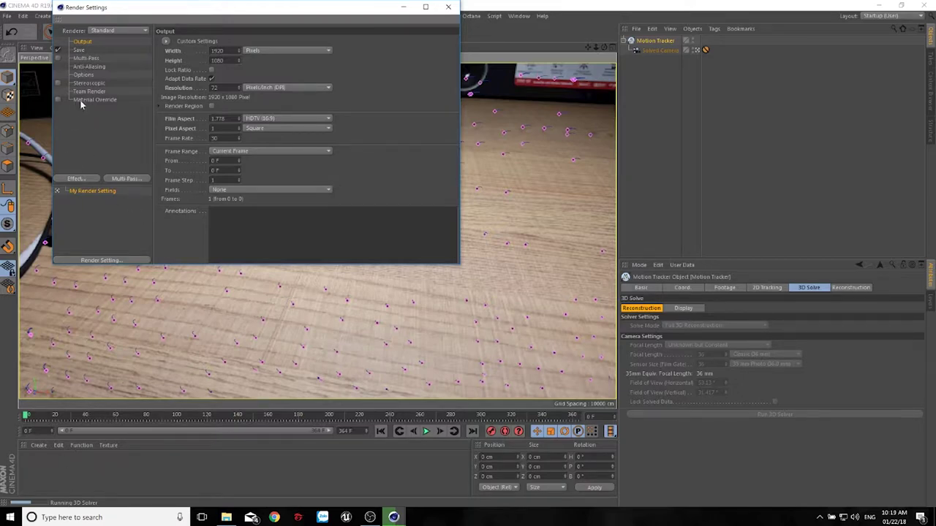
# Add Ambient Occlusion and Global Illumination effects to the render settings
pyautogui.click(79, 179)
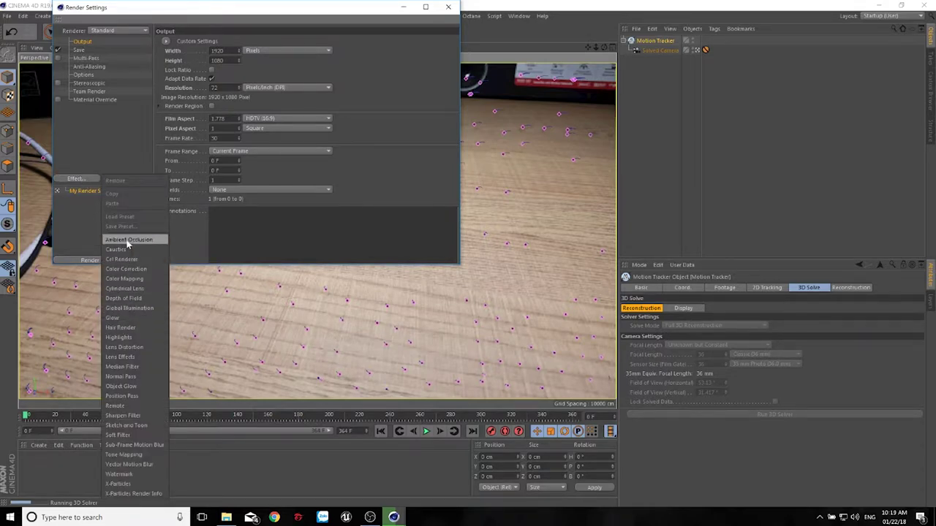
pyautogui.click(128, 241)
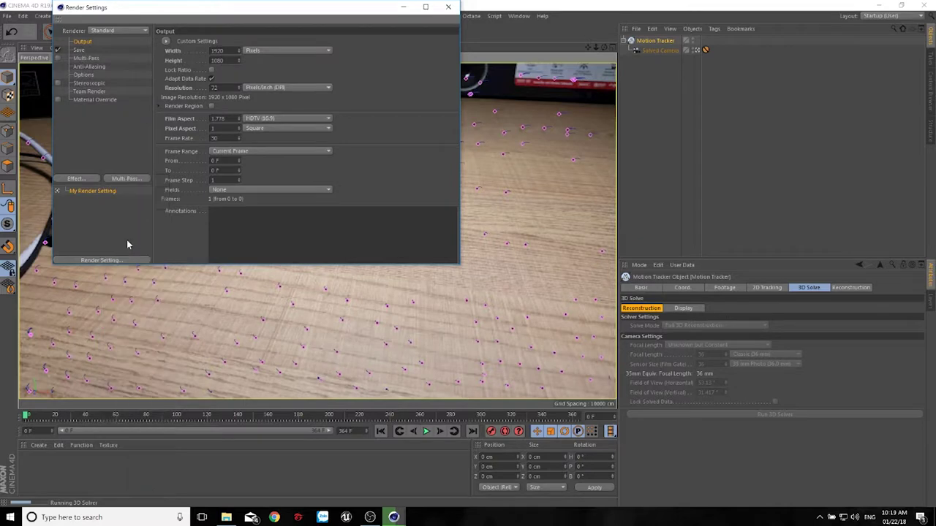
pyautogui.click(76, 179)
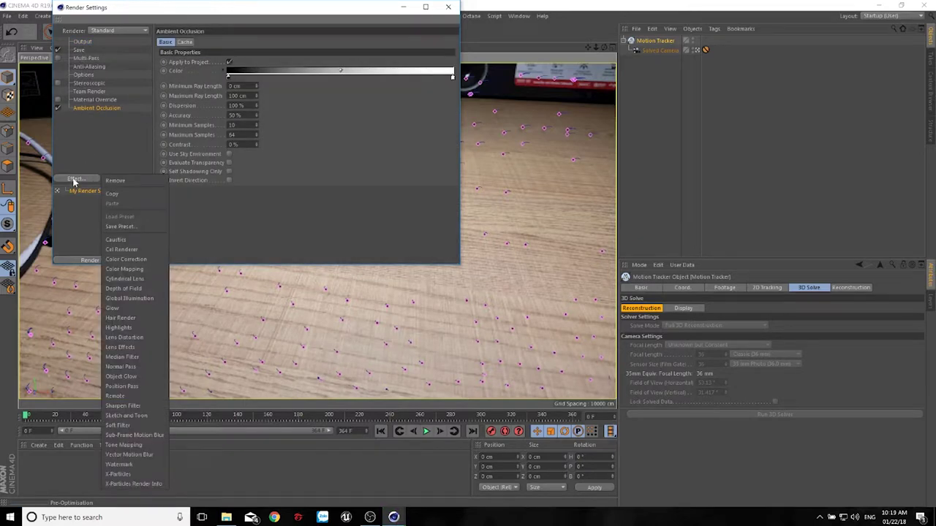
pyautogui.click(126, 299)
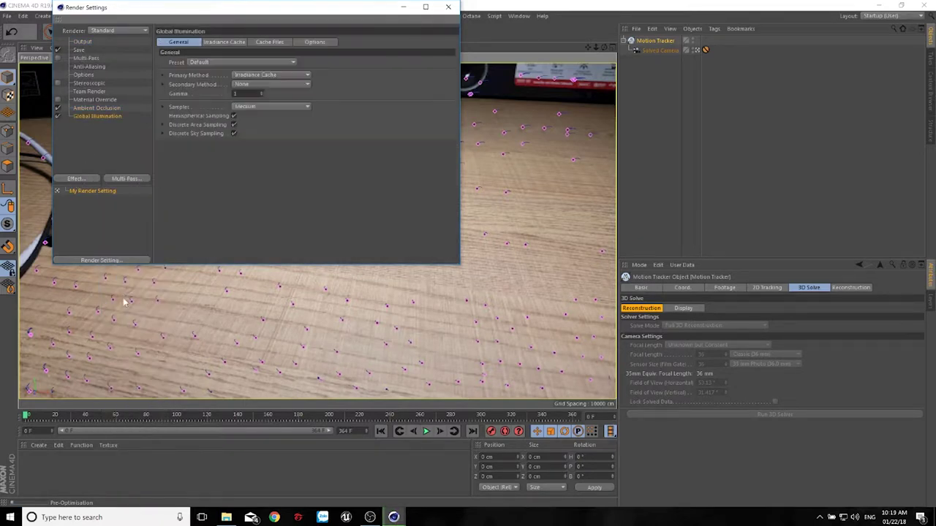
pyautogui.click(76, 179)
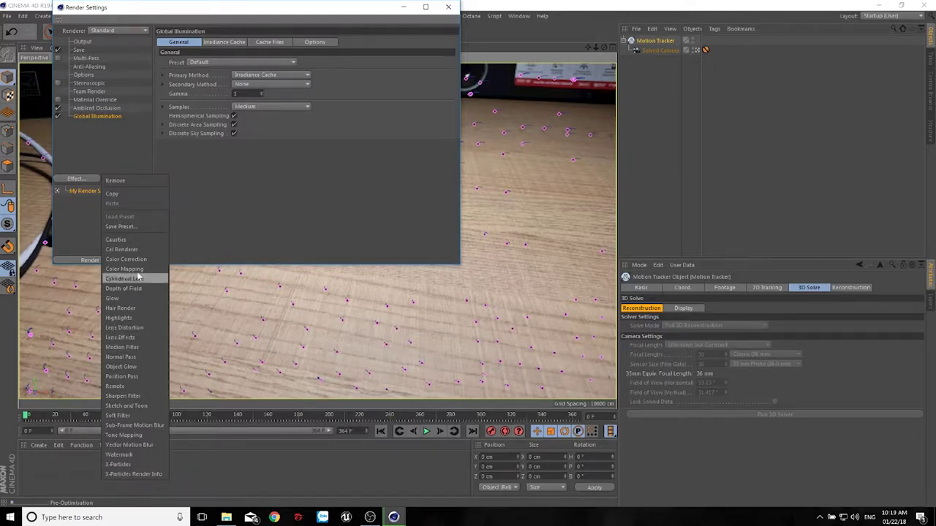
pyautogui.click(79, 144)
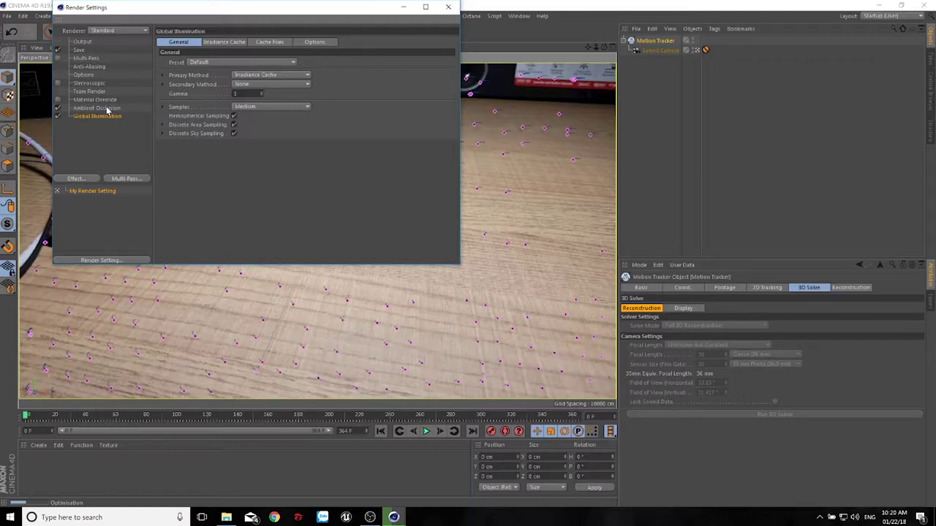
# Lower the Irradiance Cache record density and set Global Illumination samples to Low
pyautogui.click(224, 43)
pyautogui.click(232, 62)
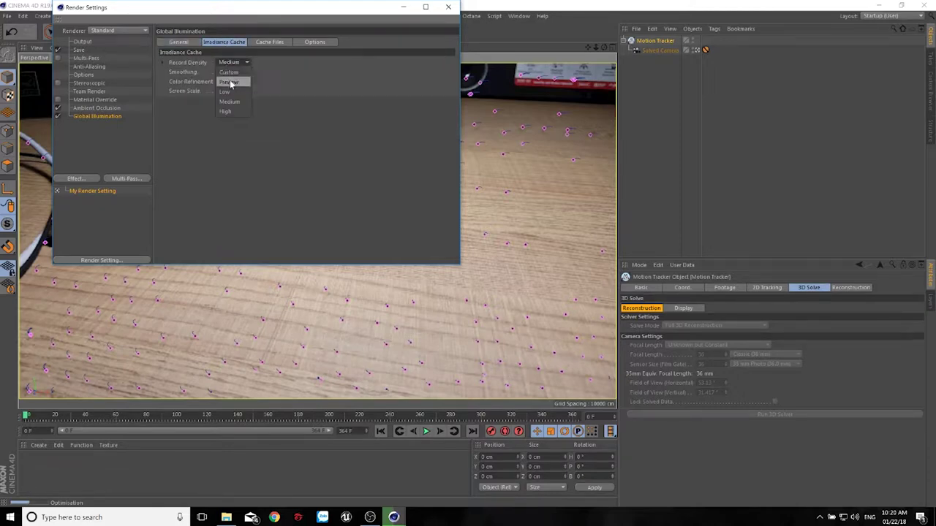
pyautogui.click(225, 91)
pyautogui.click(178, 42)
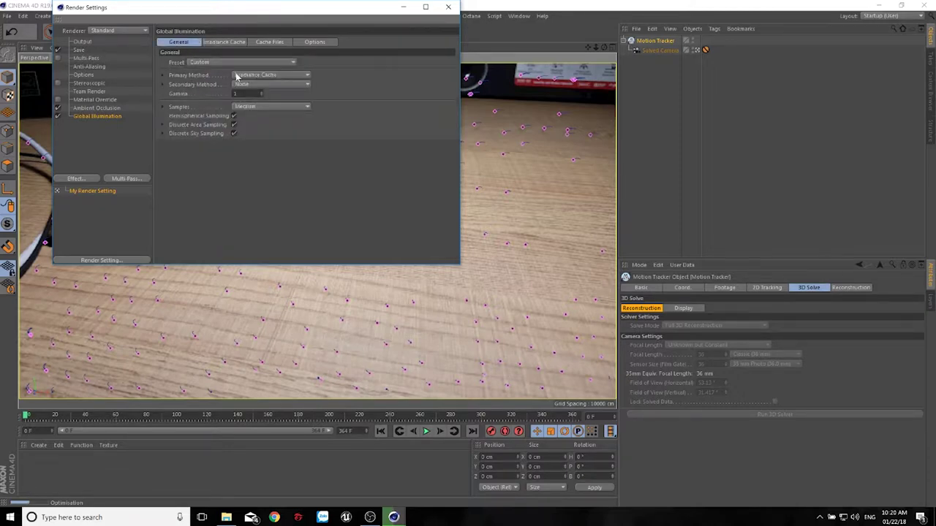
pyautogui.click(262, 109)
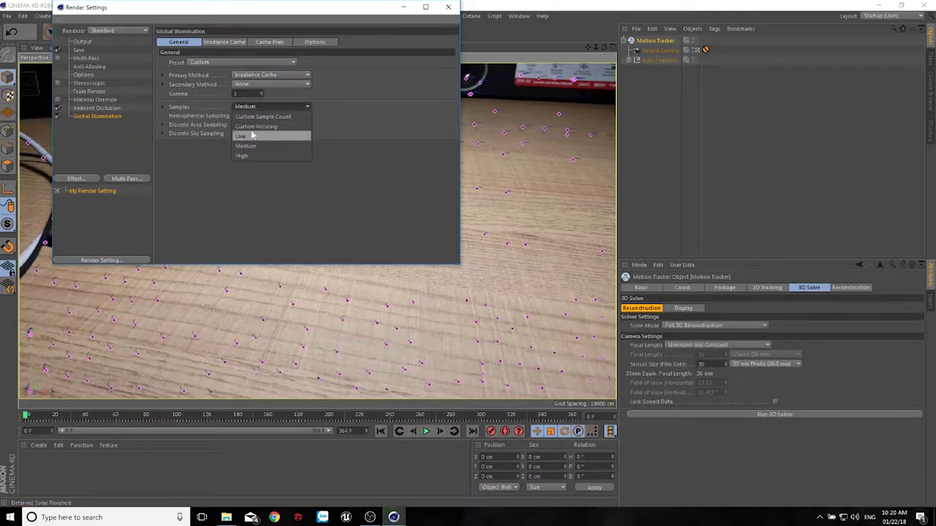
pyautogui.click(252, 136)
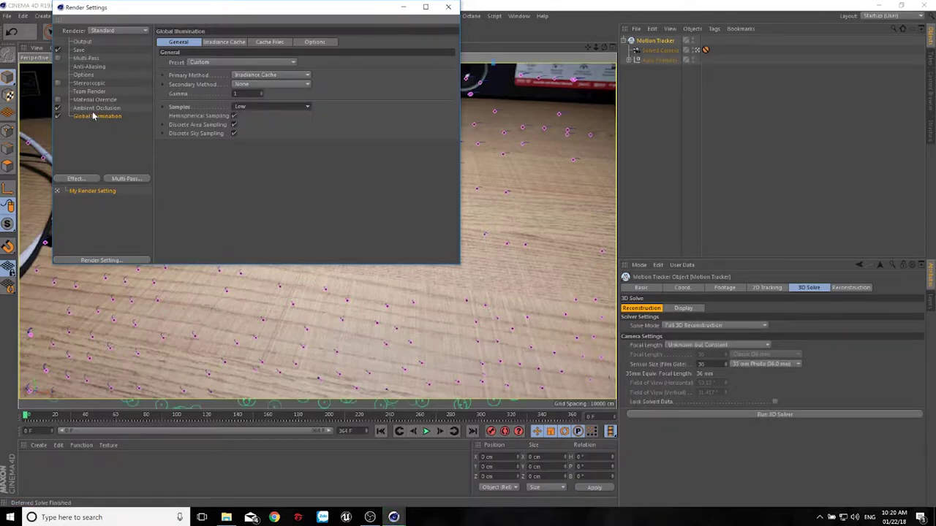
# Try the Physical renderer, then settle on the Standard renderer
pyautogui.click(128, 31)
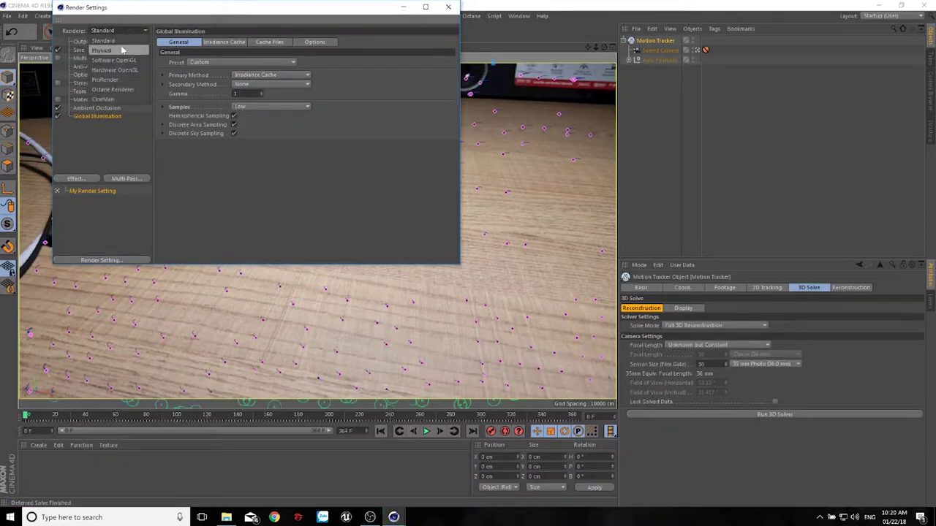
pyautogui.click(114, 49)
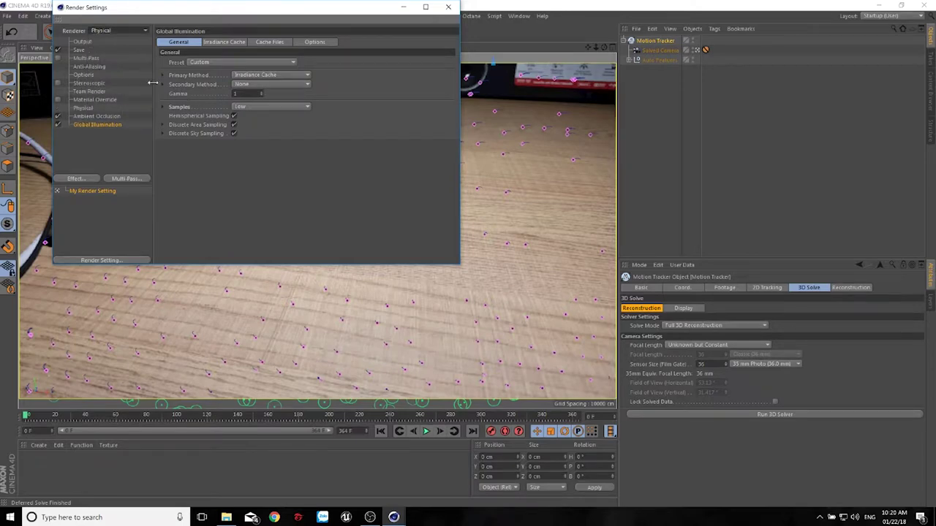
pyautogui.click(129, 32)
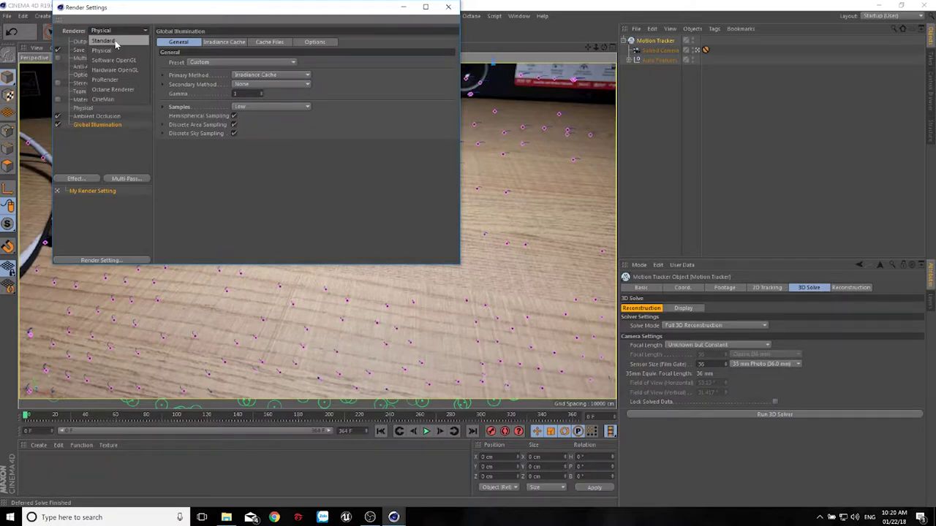
pyautogui.click(114, 41)
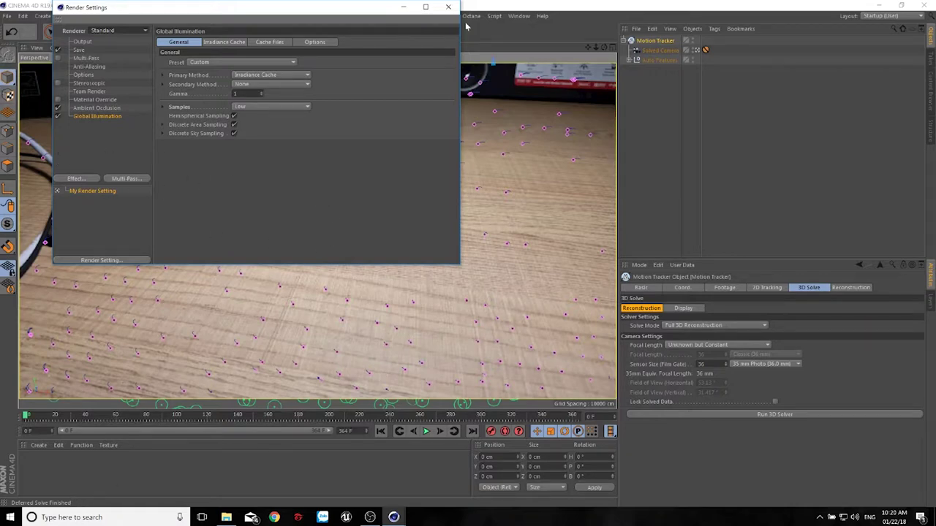
# Close Render Settings and expand the Auto Features group to browse its tracks
pyautogui.click(449, 8)
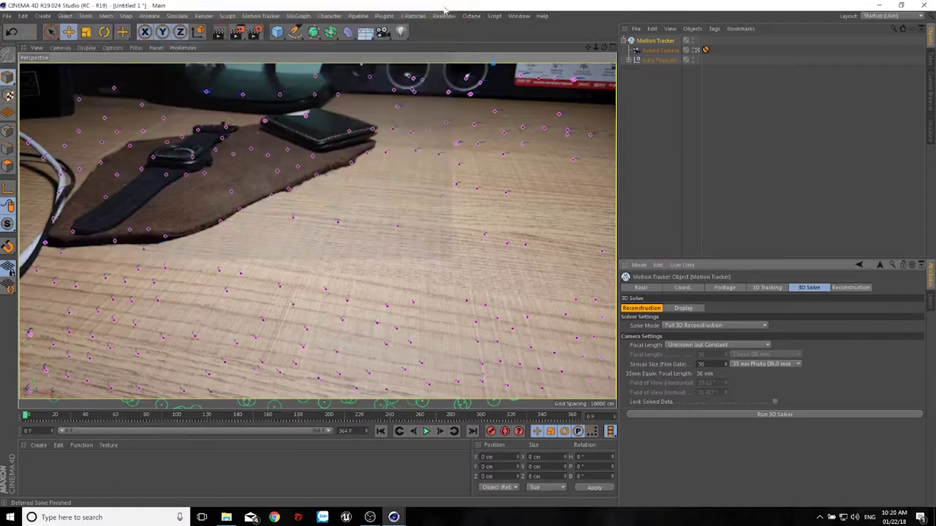
pyautogui.click(636, 59)
pyautogui.scroll(-5, 643, 96)
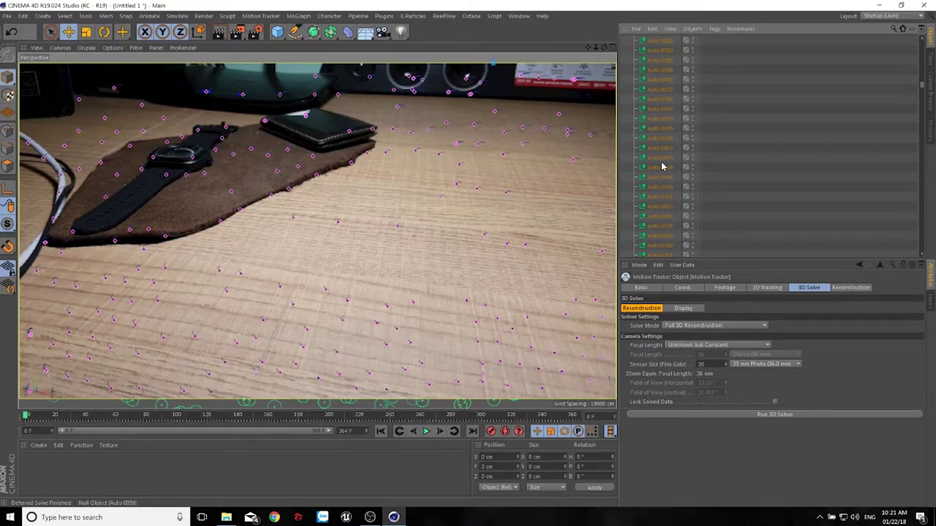
pyautogui.scroll(-2, 661, 167)
pyautogui.scroll(-2, 662, 167)
pyautogui.scroll(-2, 662, 167)
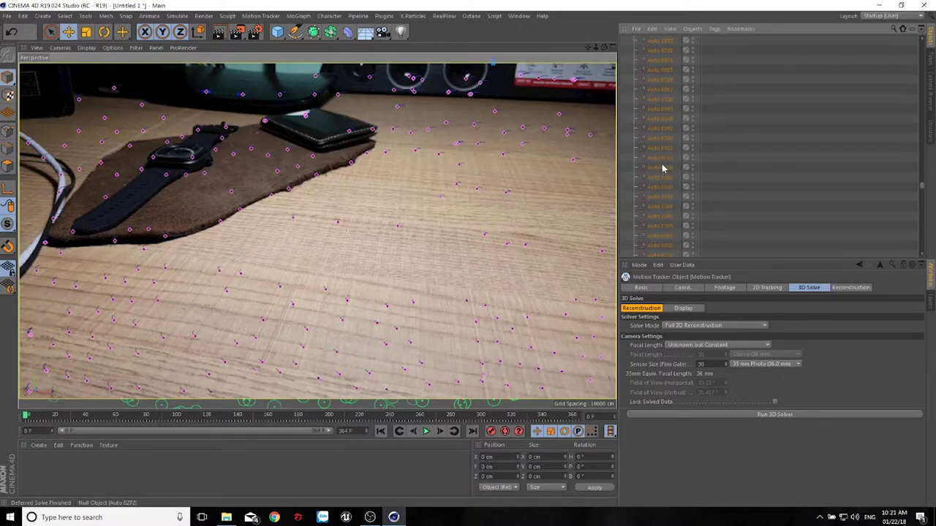
pyautogui.scroll(-2, 663, 168)
pyautogui.scroll(-2, 663, 169)
pyautogui.scroll(2, 663, 168)
pyautogui.scroll(2, 664, 166)
pyautogui.scroll(2, 664, 166)
pyautogui.scroll(2, 663, 167)
pyautogui.scroll(2, 663, 165)
pyautogui.scroll(2, 662, 163)
# Inspect track Auto 0830, collapse Auto Features, and review the Solved Camera and Motion Tracker settings
pyautogui.click(662, 140)
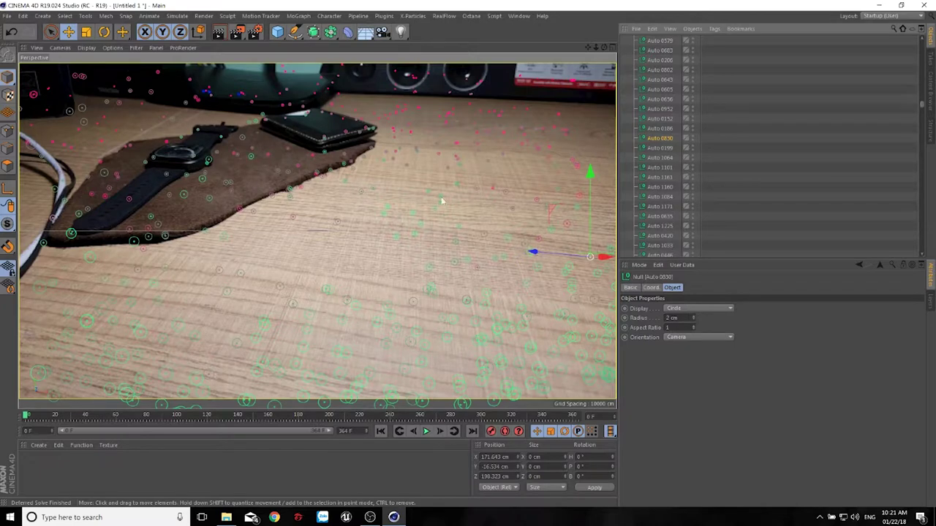
pyautogui.scroll(2, 678, 130)
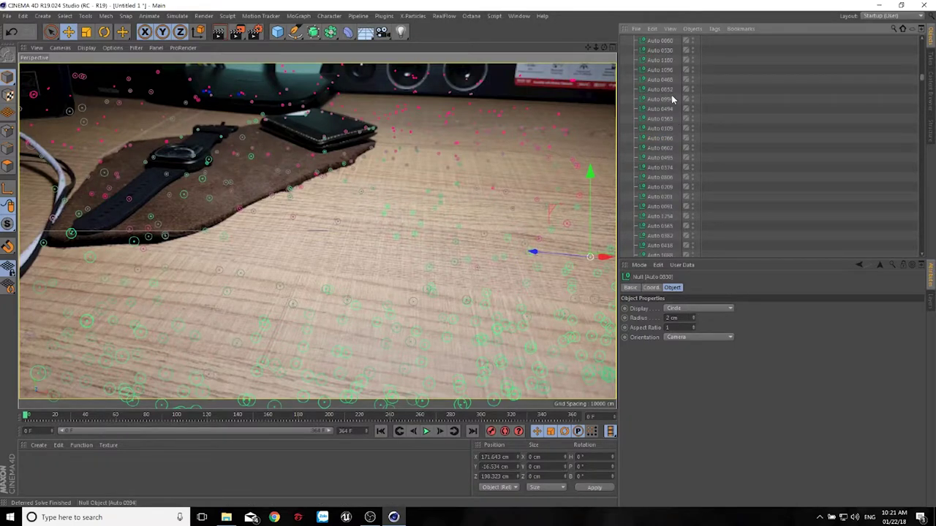
pyautogui.scroll(2, 673, 99)
pyautogui.scroll(5, 673, 98)
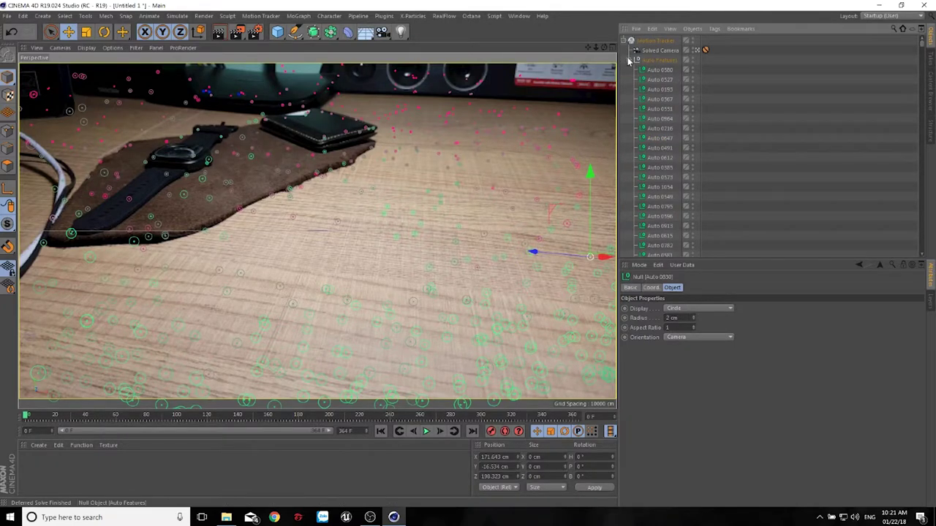
pyautogui.click(629, 60)
pyautogui.click(658, 51)
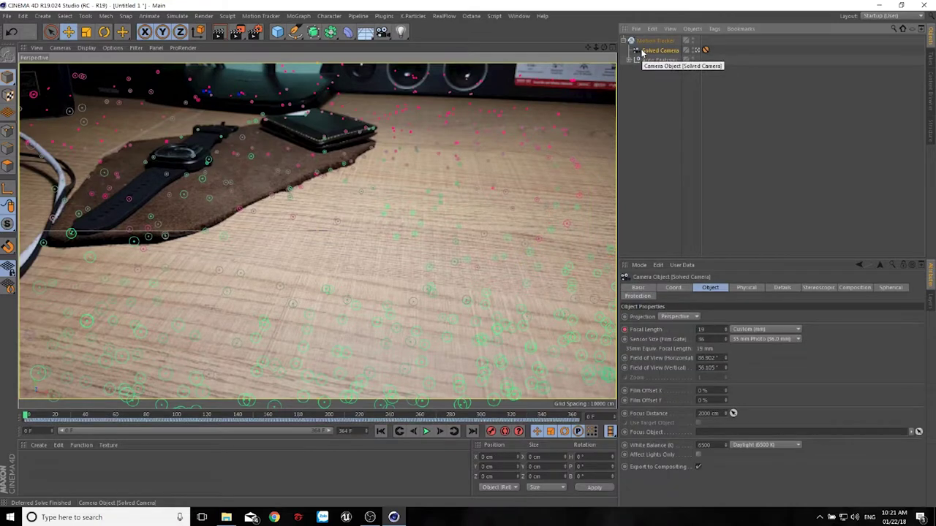
pyautogui.click(654, 41)
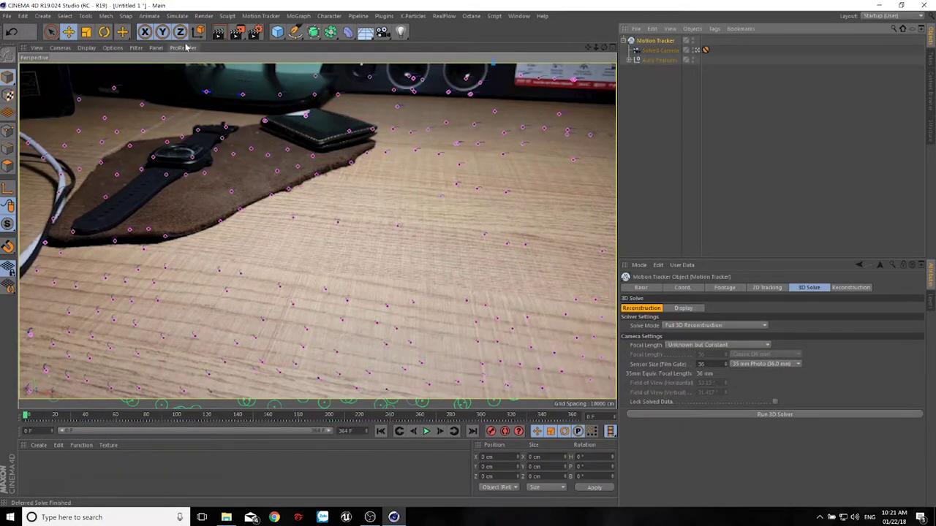
# Create a Position Constraint pinned to a desk track point
pyautogui.click(261, 16)
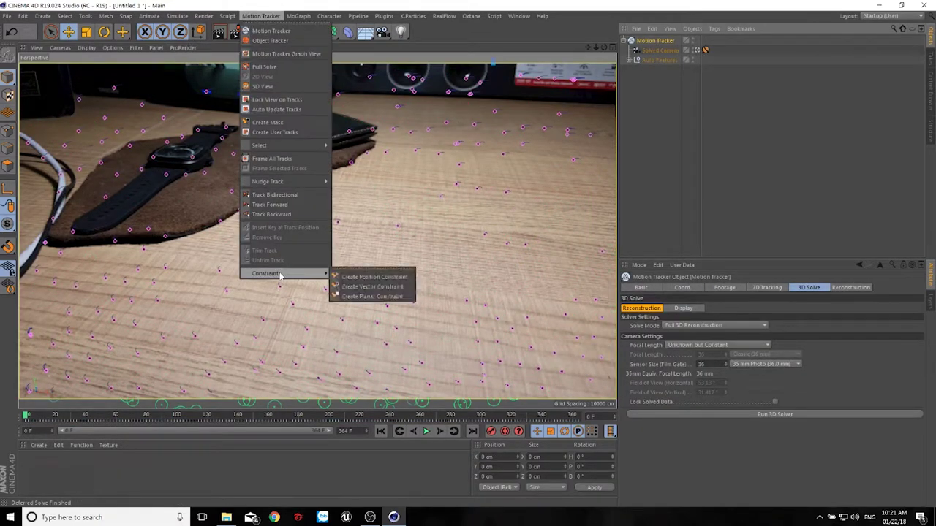
pyautogui.moveTo(281, 273)
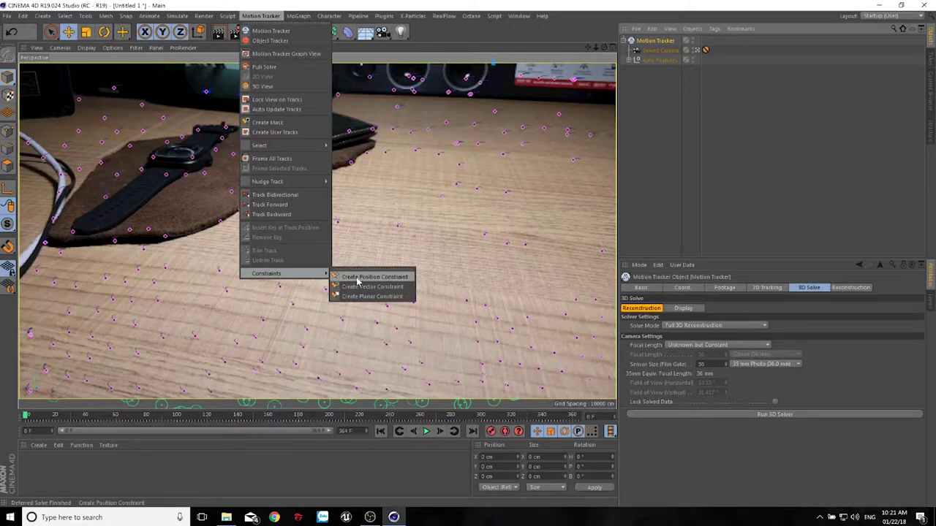
pyautogui.click(359, 279)
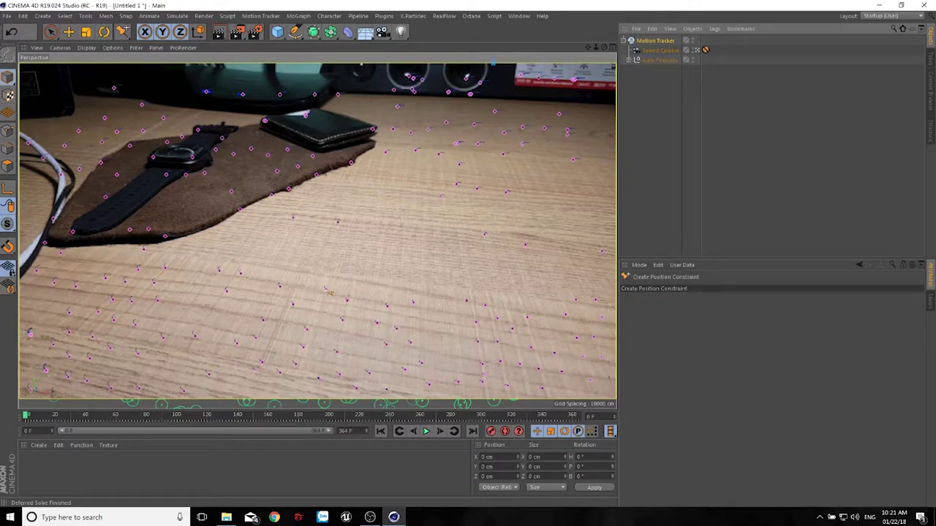
pyautogui.click(326, 291)
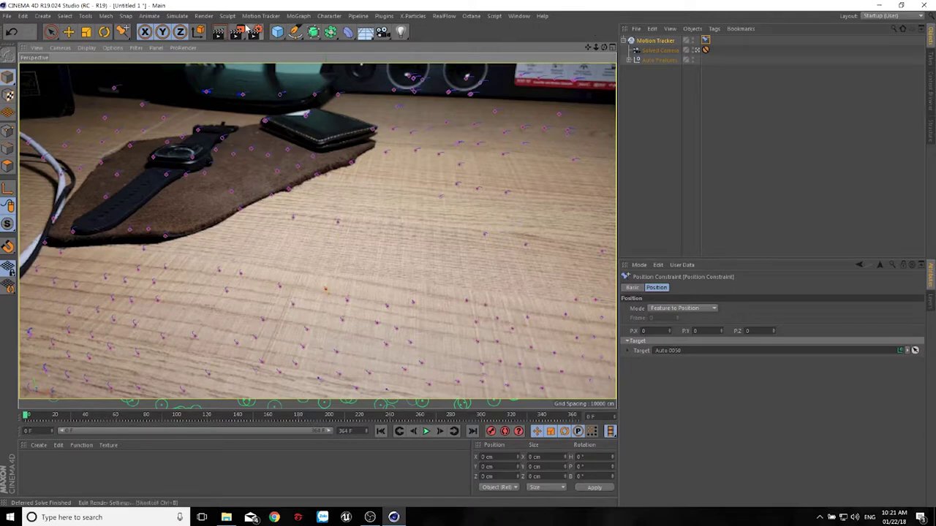
# Create a Planar Constraint linking three tracked points on the desk surface
pyautogui.click(260, 16)
pyautogui.moveTo(267, 273)
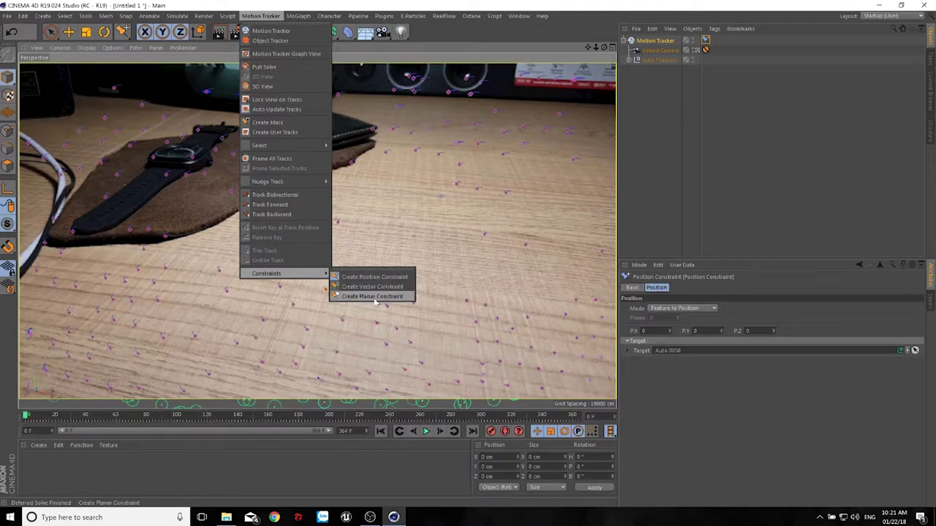
pyautogui.click(372, 297)
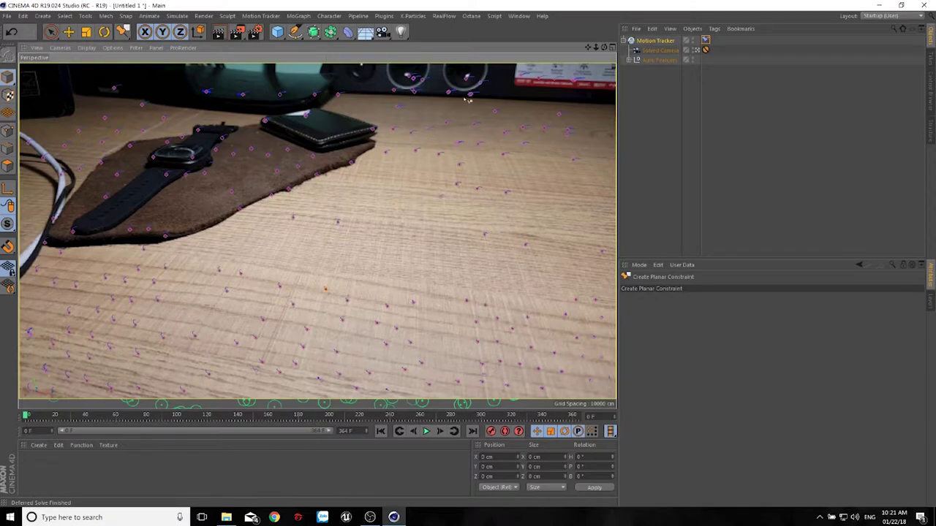
pyautogui.click(446, 123)
pyautogui.click(56, 284)
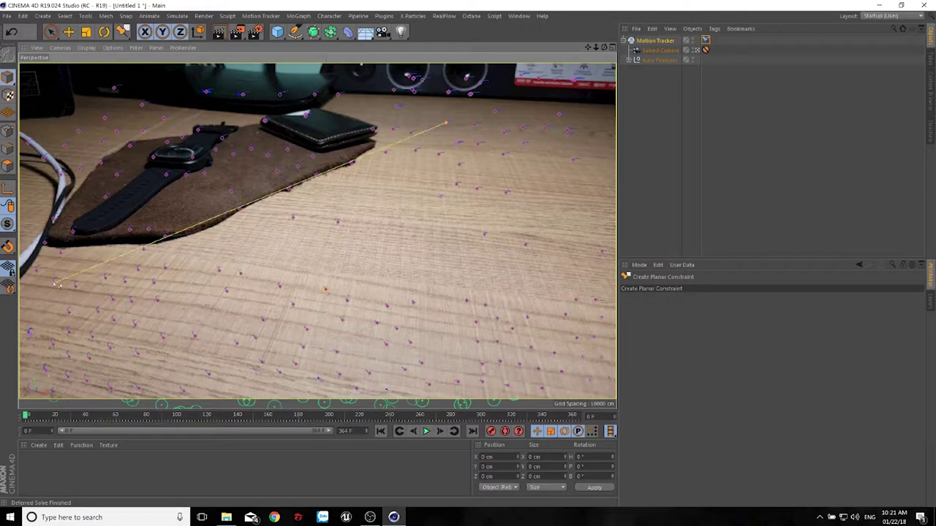
pyautogui.click(432, 388)
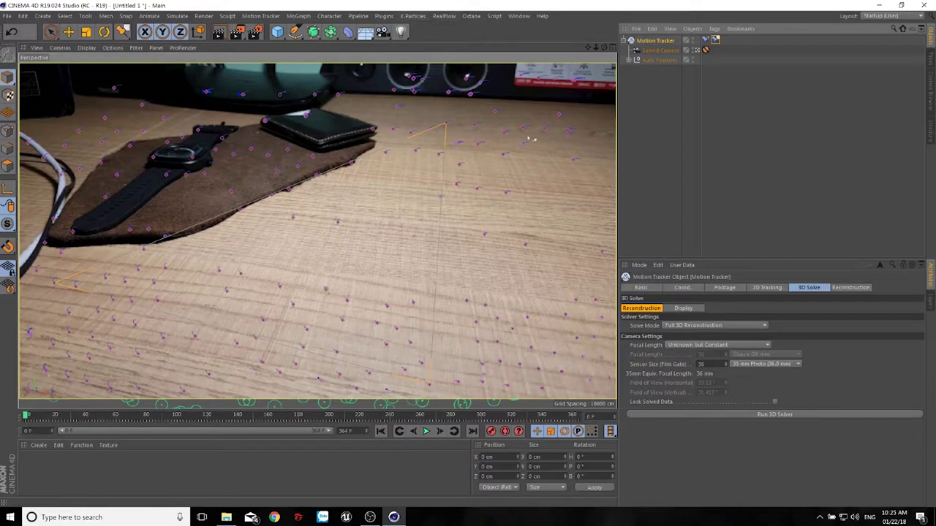
# Add a Floor object and orbit the free perspective view to inspect it
pyautogui.click(368, 34)
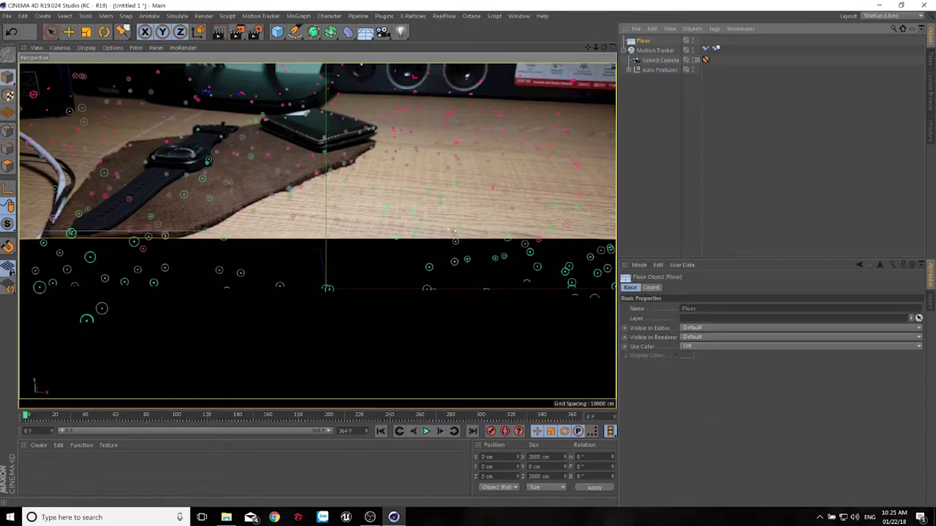
pyautogui.click(697, 60)
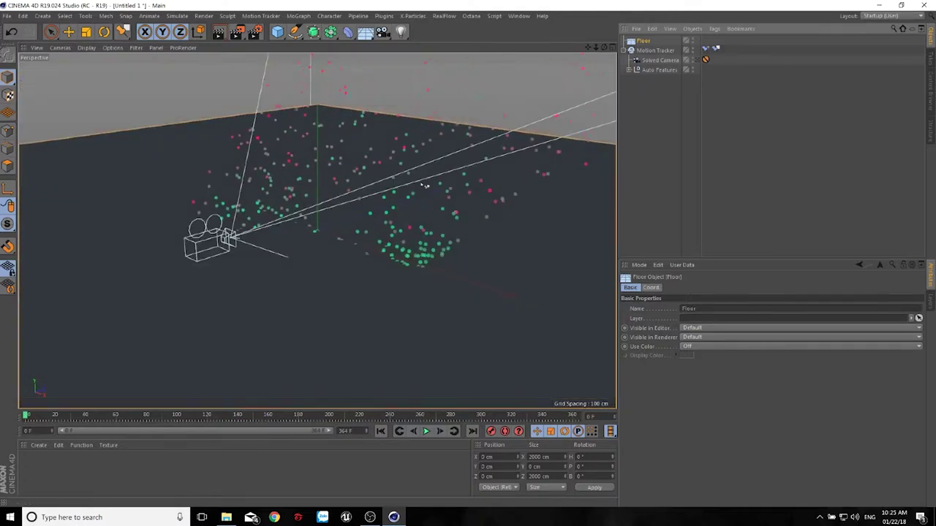
pyautogui.moveTo(414, 188)
pyautogui.keyDown('alt'); pyautogui.mouseDown()
pyautogui.moveTo(381, 219)
pyautogui.moveTo(265, 185)
pyautogui.moveTo(334, 184)
pyautogui.moveTo(507, 209)
pyautogui.moveTo(548, 187)
pyautogui.moveTo(439, 212)
pyautogui.moveTo(409, 202)
pyautogui.moveTo(317, 229)
pyautogui.moveTo(351, 235)
pyautogui.moveTo(388, 223)
pyautogui.mouseUp(); pyautogui.keyUp('alt')
pyautogui.scroll(-3, 380, 220)
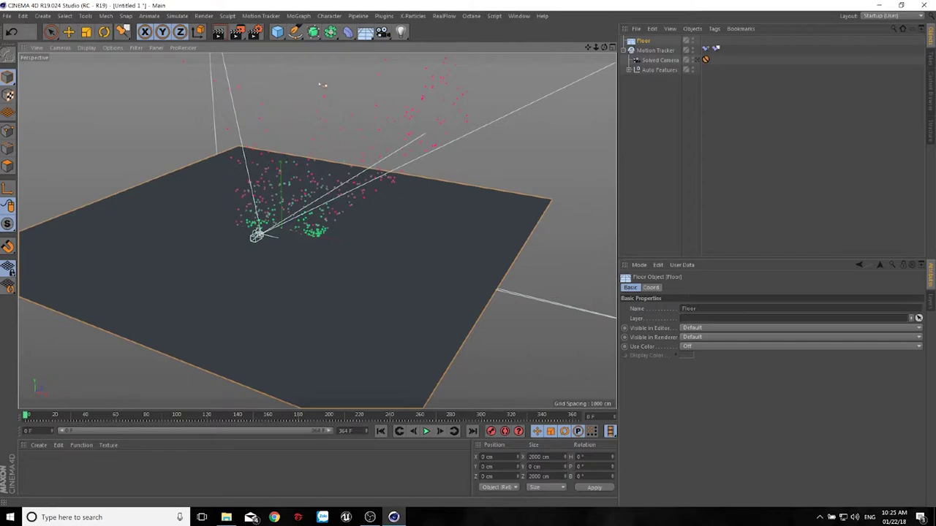
pyautogui.click(365, 32)
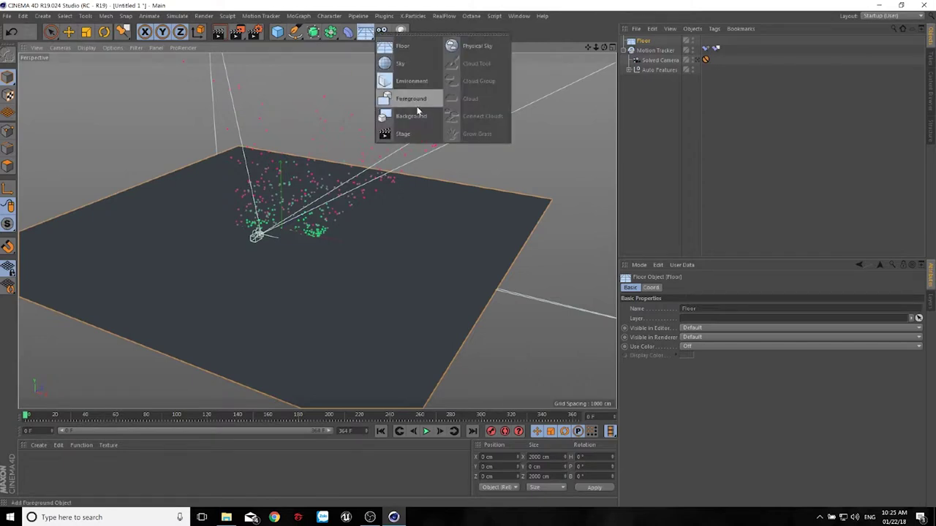
# Add a Background object and create a new material for editing
pyautogui.click(419, 116)
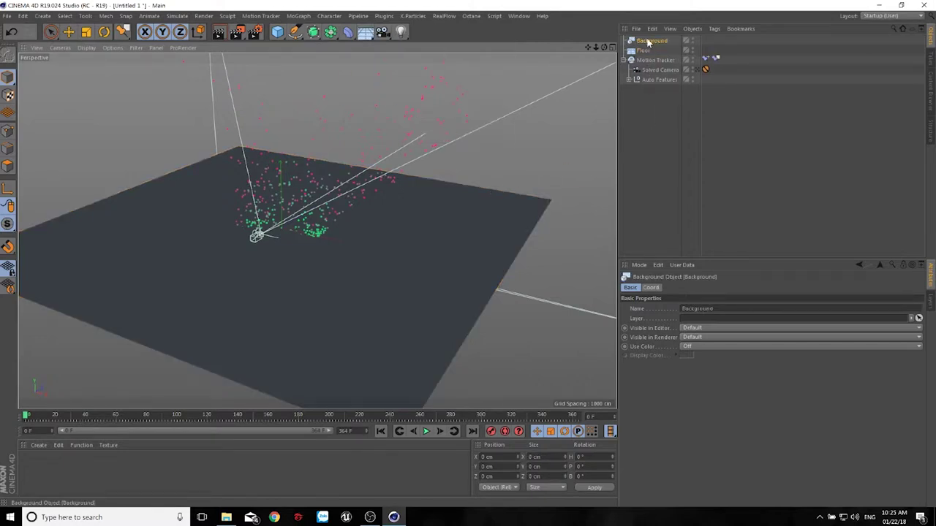
pyautogui.doubleClick(33, 469)
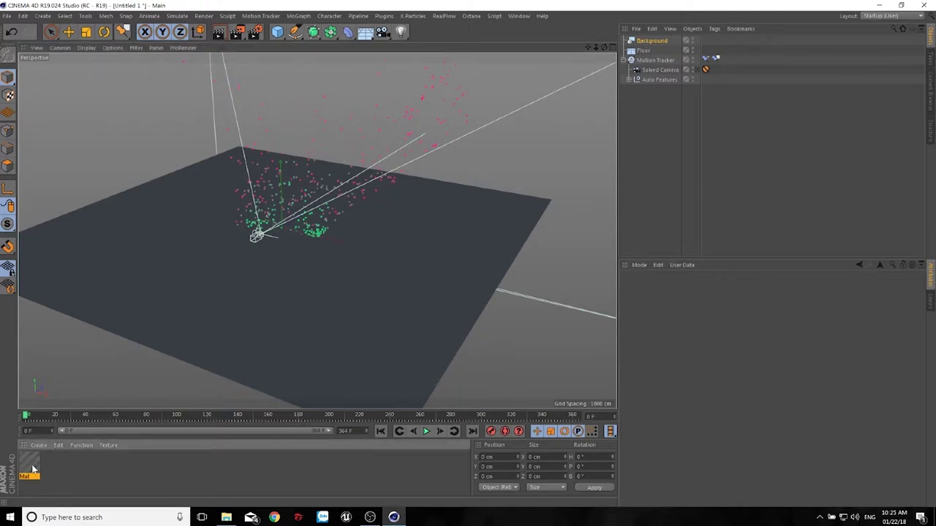
pyautogui.doubleClick(30, 465)
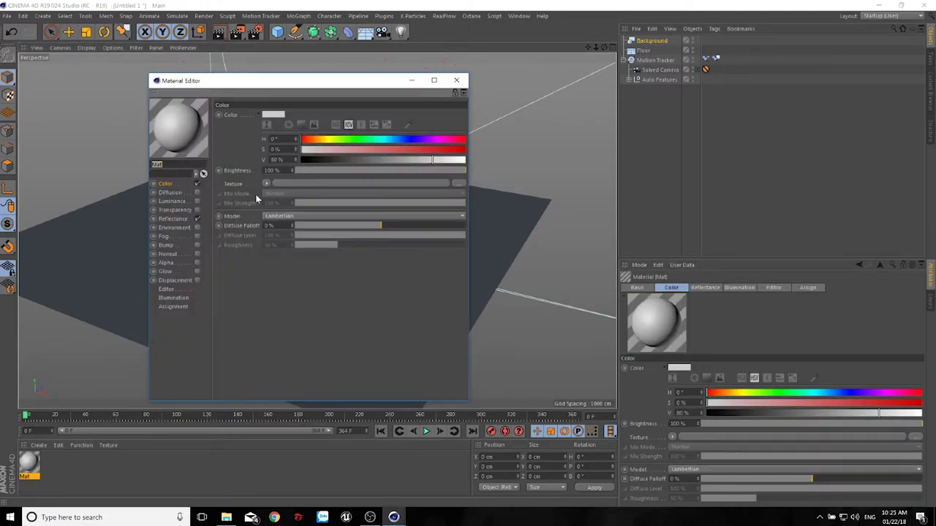
pyautogui.click(196, 219)
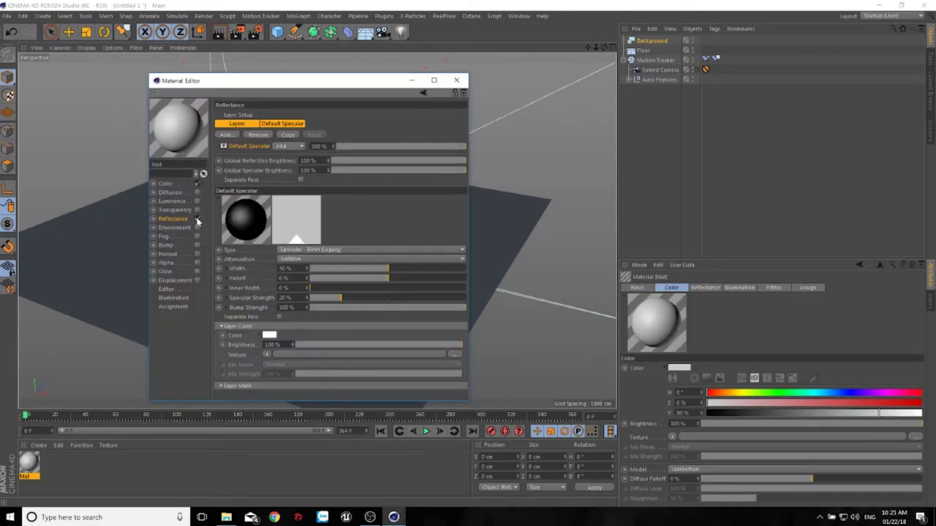
pyautogui.click(170, 184)
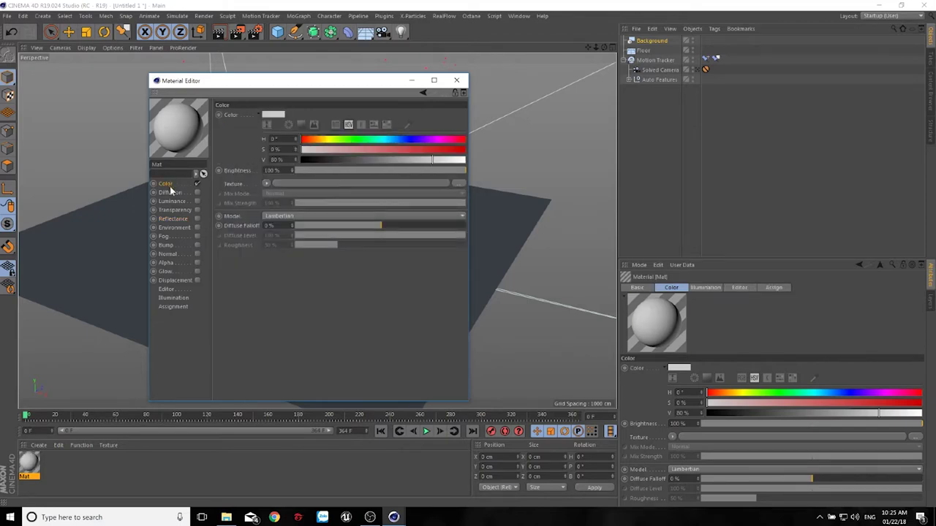
# Load footage frame 00000 as the colour texture, calculate its frame range, and name the material 'floor'
pyautogui.click(461, 185)
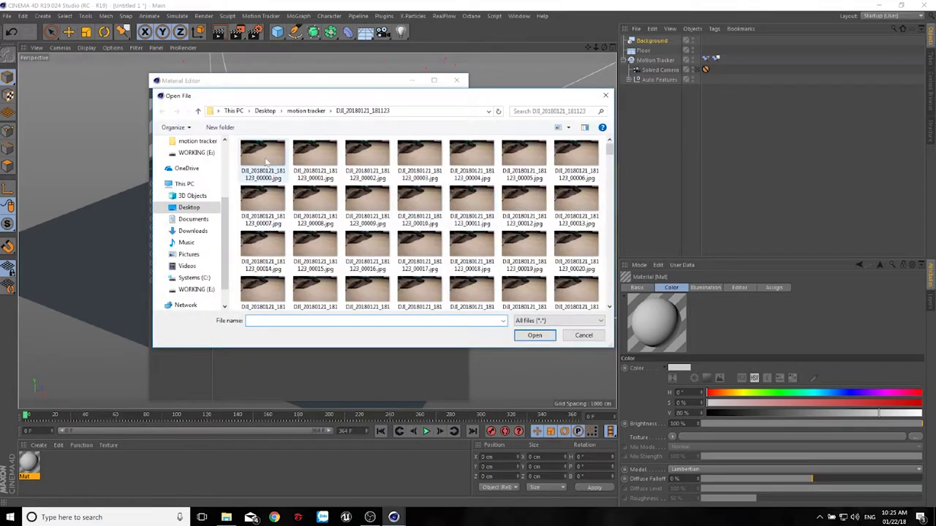
pyautogui.click(263, 157)
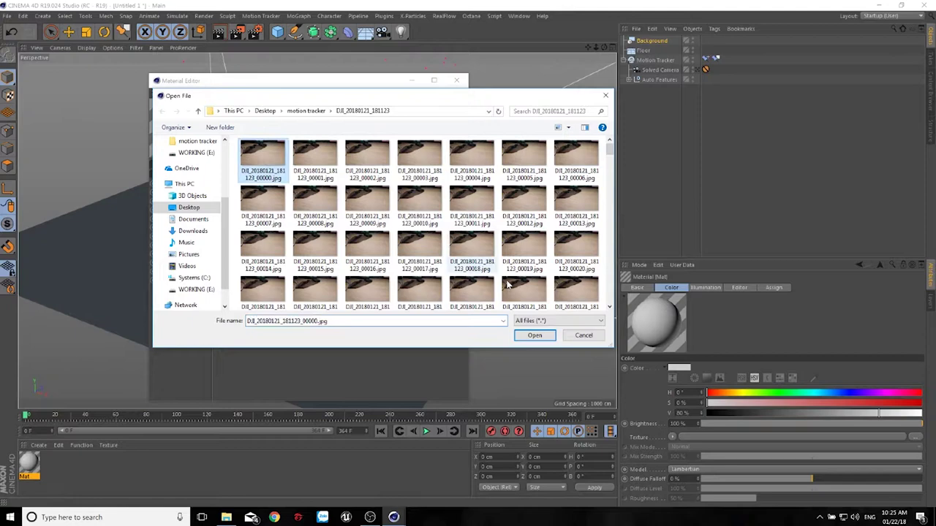
pyautogui.click(535, 335)
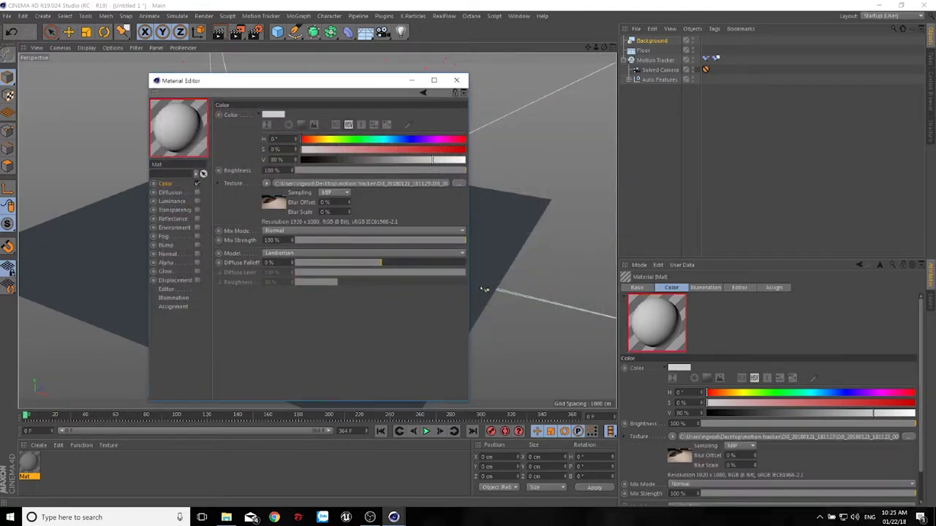
pyautogui.click(481, 291)
pyautogui.click(277, 208)
pyautogui.click(288, 103)
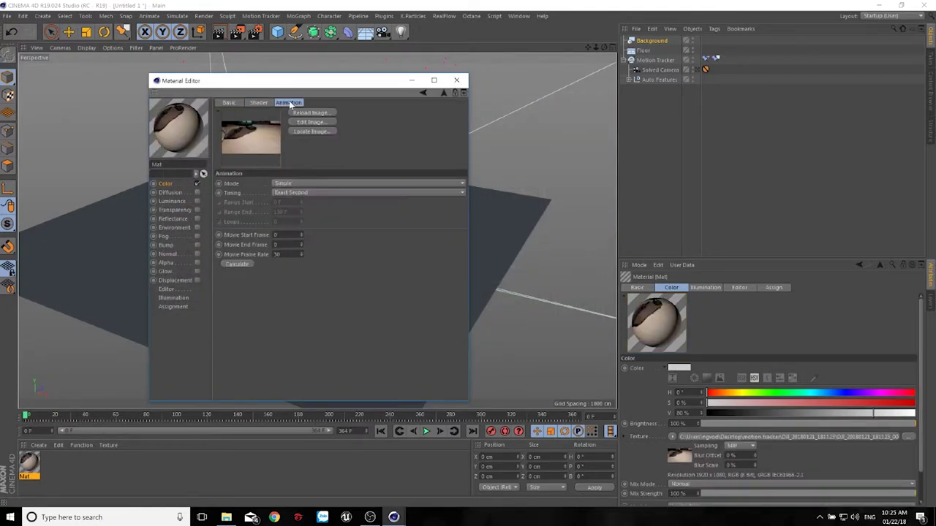
pyautogui.click(235, 265)
pyautogui.click(456, 81)
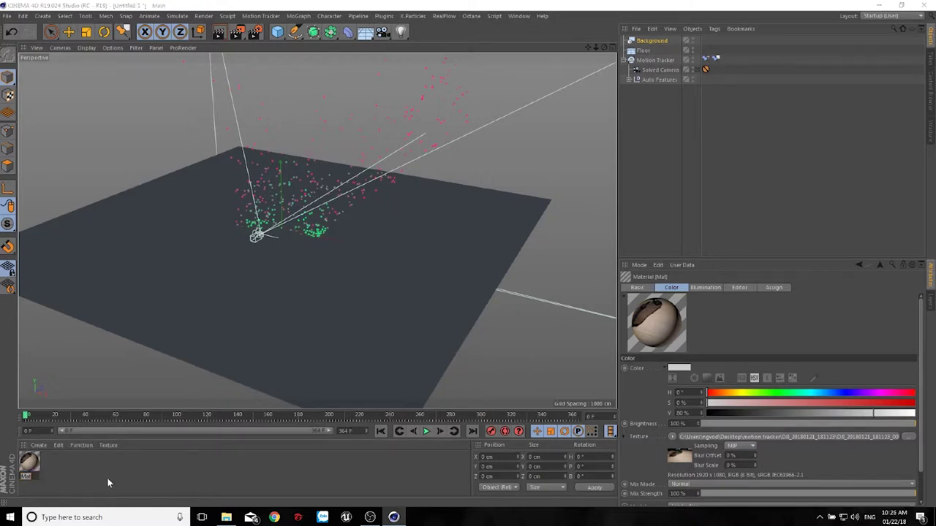
pyautogui.write('fi')
pyautogui.write('o')
pyautogui.write('o')
pyautogui.write('d')
# Apply the floor material to the Floor object and set its projection to Frontal
pyautogui.press('Return')
pyautogui.click(72, 468)
pyautogui.moveTo(29, 472); pyautogui.dragTo(643, 52)
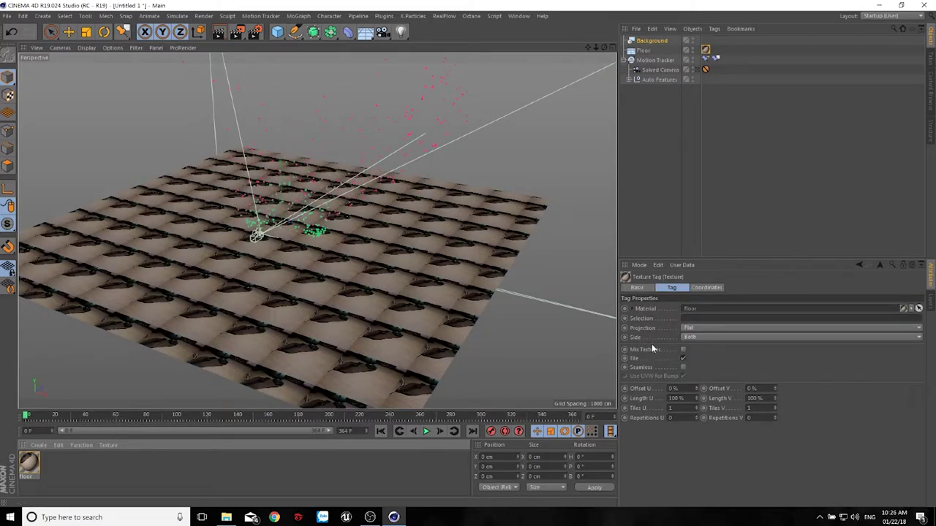
pyautogui.click(717, 329)
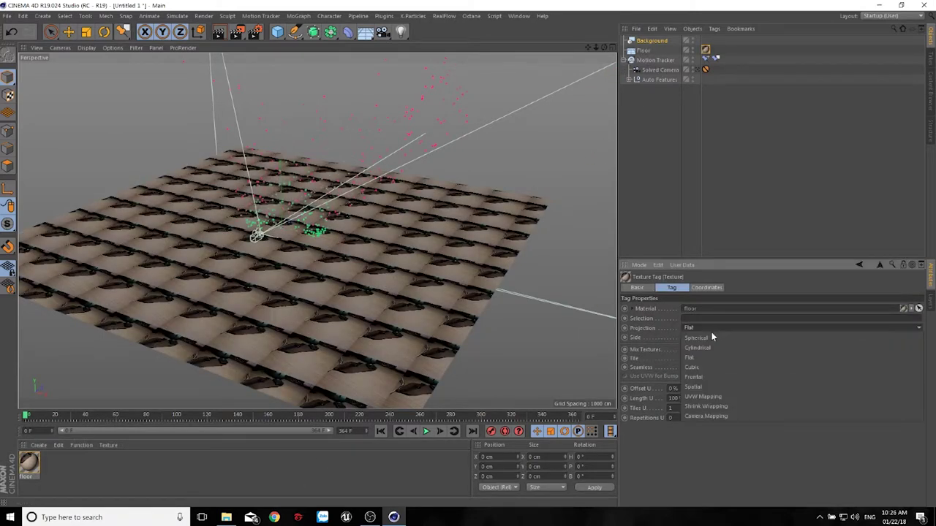
pyautogui.click(705, 377)
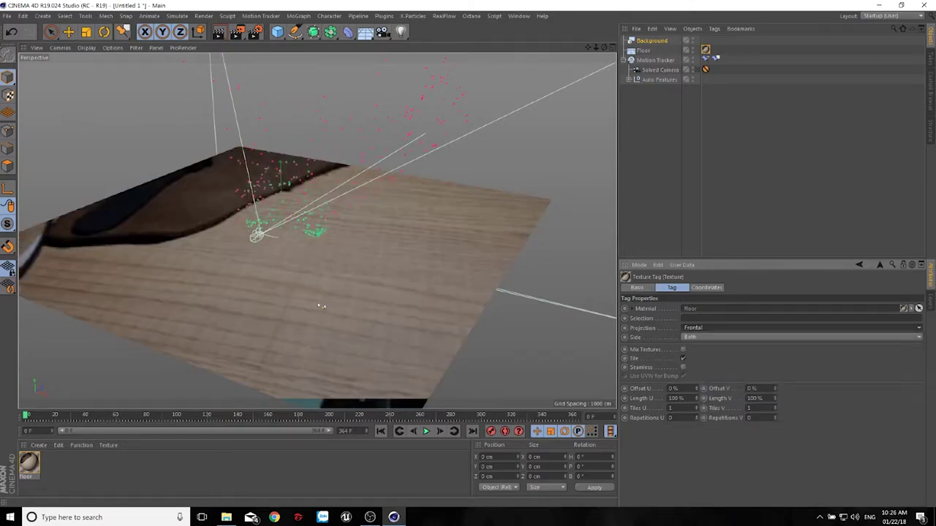
# Give Floor a Compositing tag with Seen by Camera off, and apply the floor material to Background
pyautogui.rightClick(645, 51)
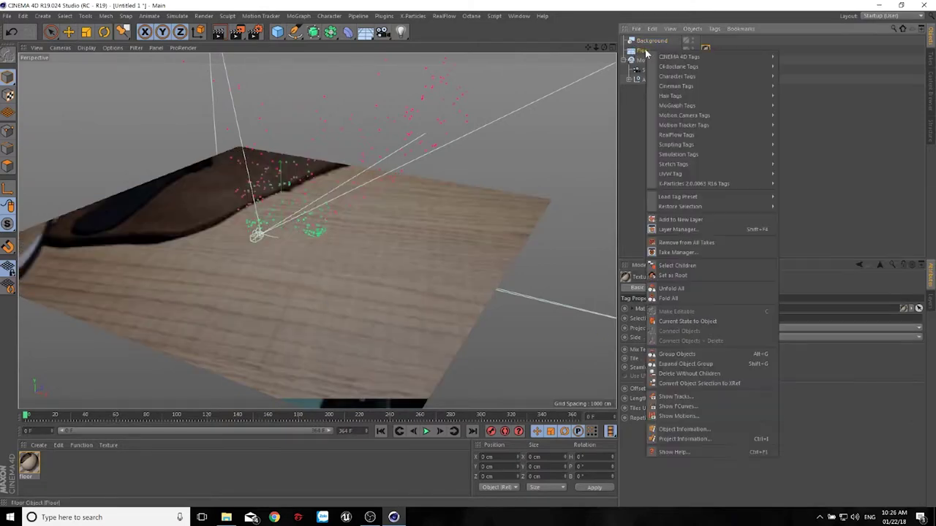
pyautogui.moveTo(680, 56)
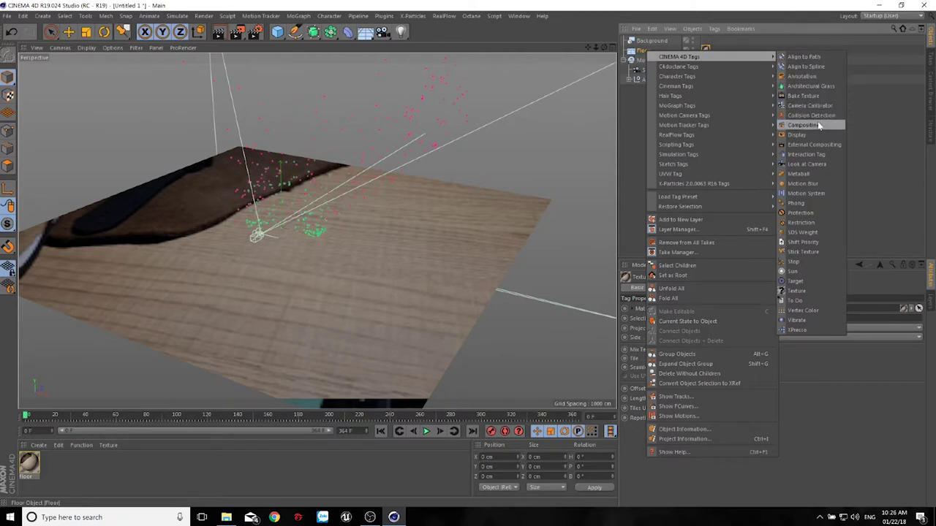
pyautogui.click(819, 126)
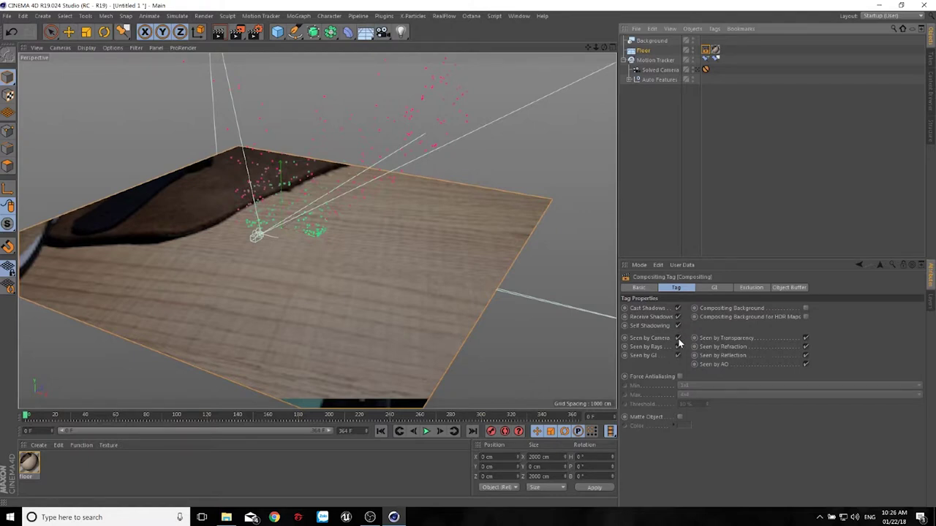
pyautogui.click(678, 338)
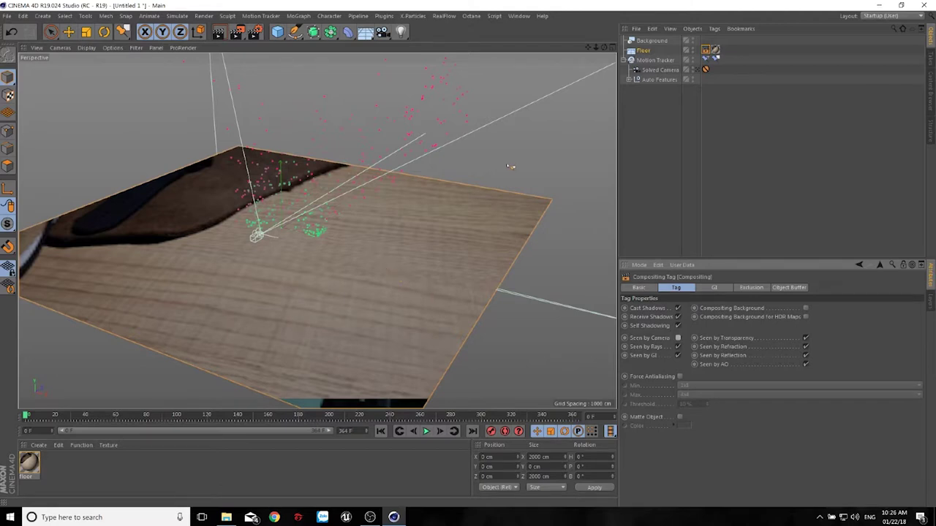
pyautogui.click(650, 41)
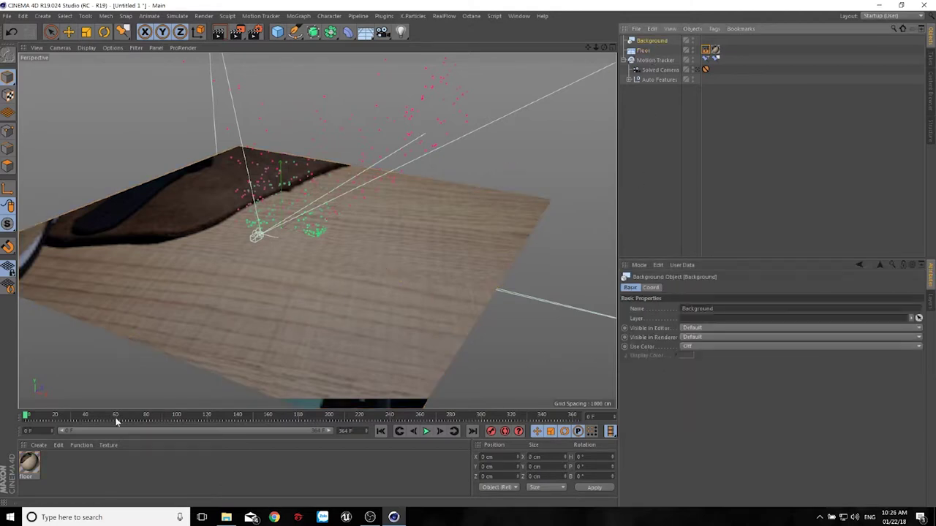
pyautogui.moveTo(29, 462); pyautogui.dragTo(655, 42)
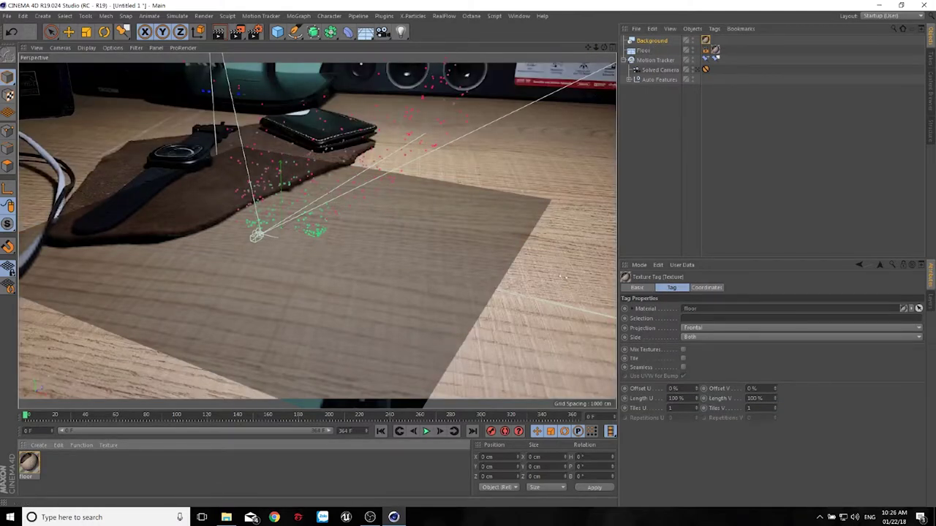
# Add a Compositing tag to Background with Compositing Background on and Self Shadowing off
pyautogui.rightClick(653, 44)
pyautogui.moveTo(685, 46)
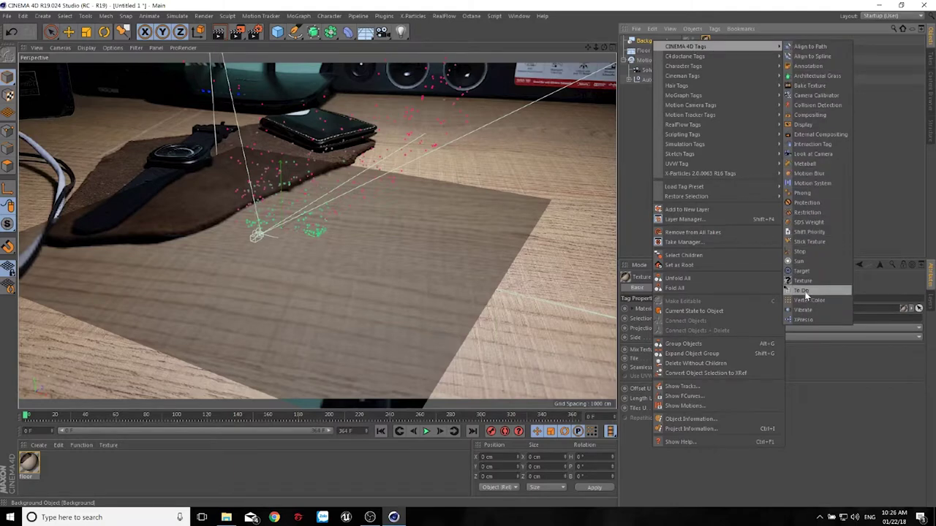
pyautogui.click(821, 117)
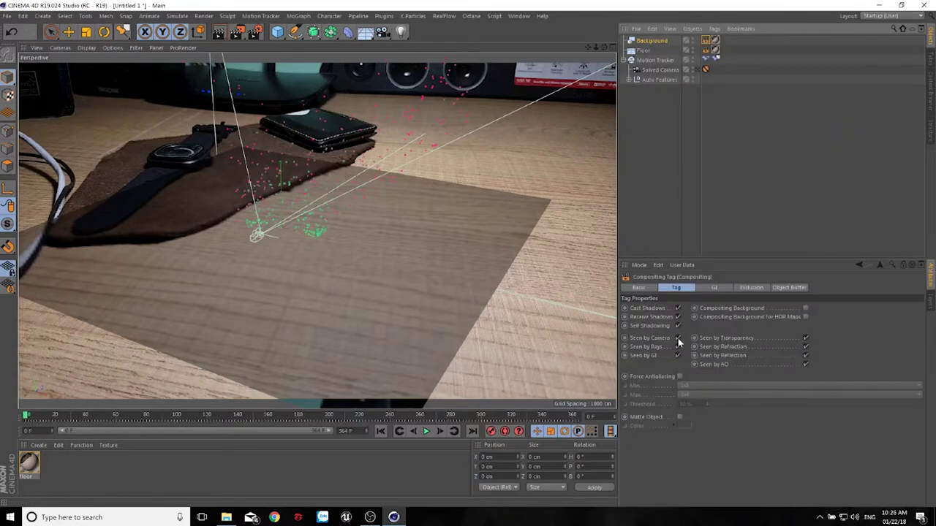
pyautogui.click(806, 308)
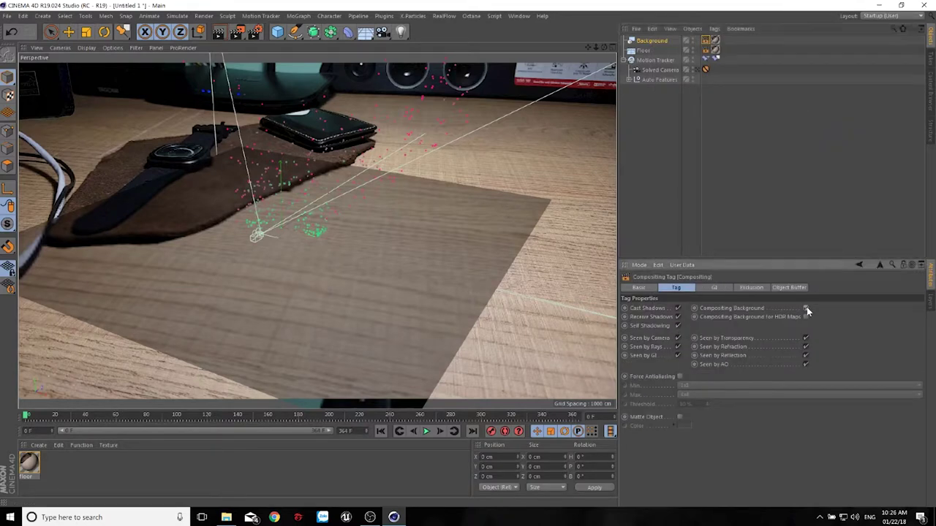
pyautogui.click(678, 325)
# Add a Sky object to the scene
pyautogui.click(365, 32)
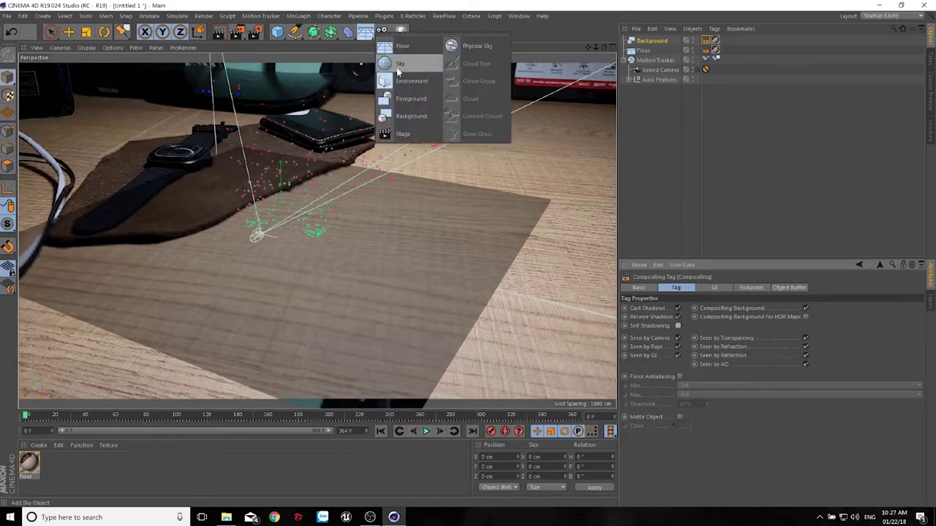
pyautogui.click(398, 64)
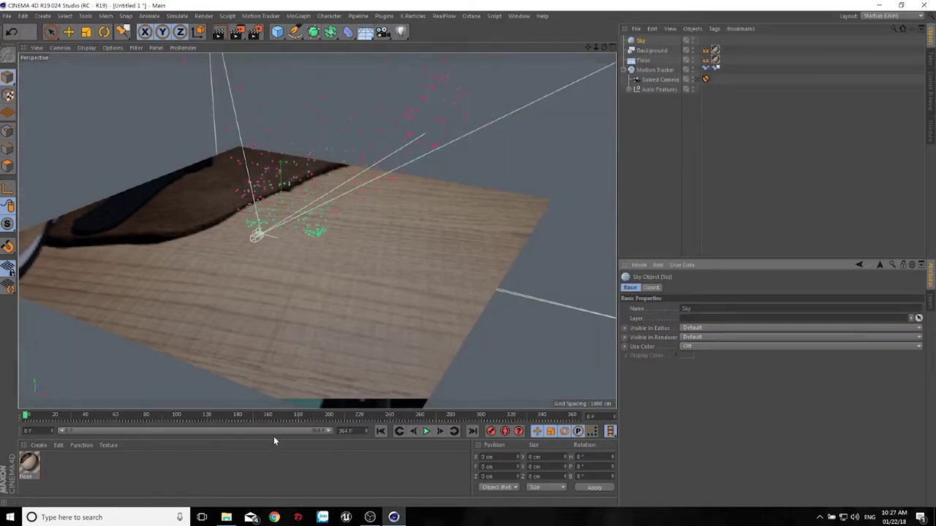
pyautogui.click(642, 43)
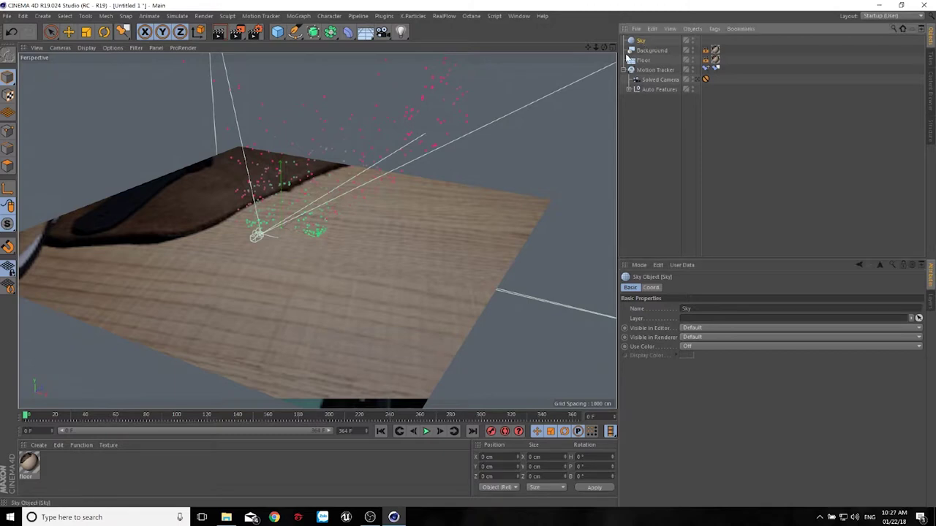
# Create a new material and copy the footage texture from the floor material's colour channel
pyautogui.doubleClick(58, 468)
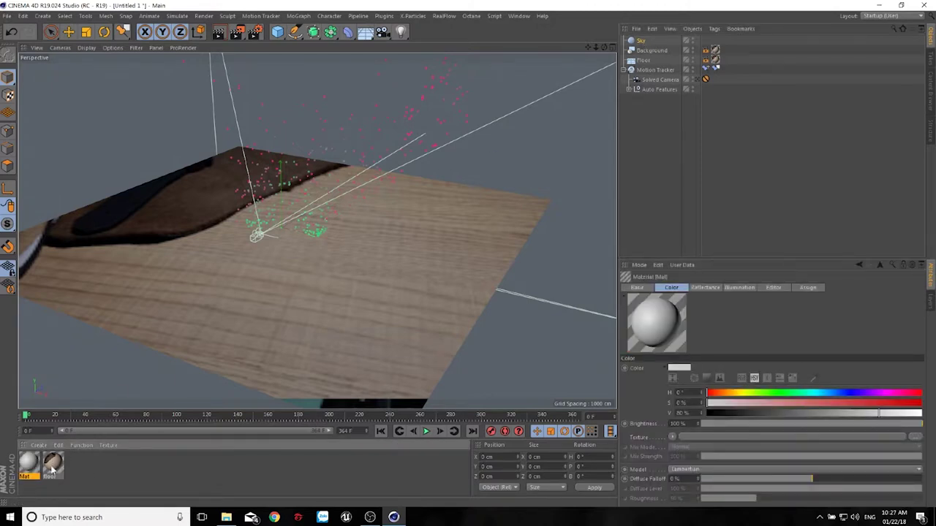
pyautogui.doubleClick(52, 467)
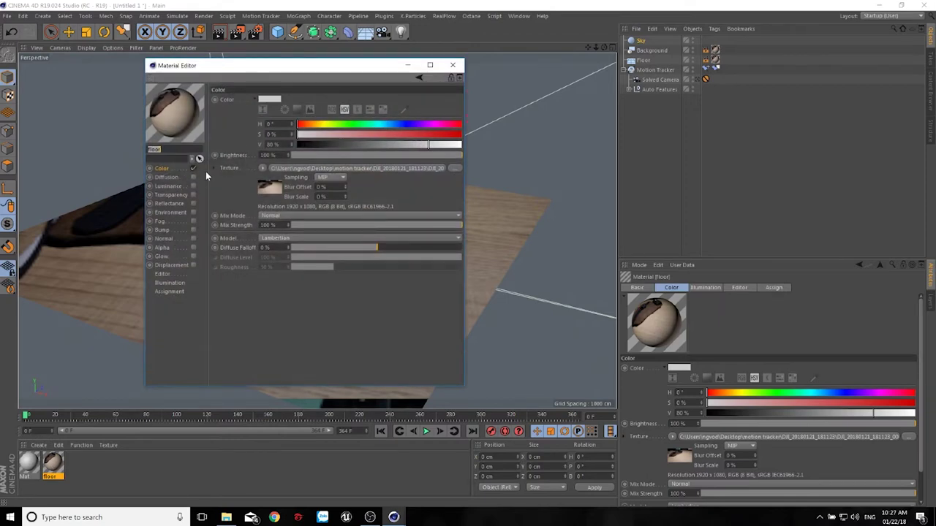
pyautogui.click(263, 168)
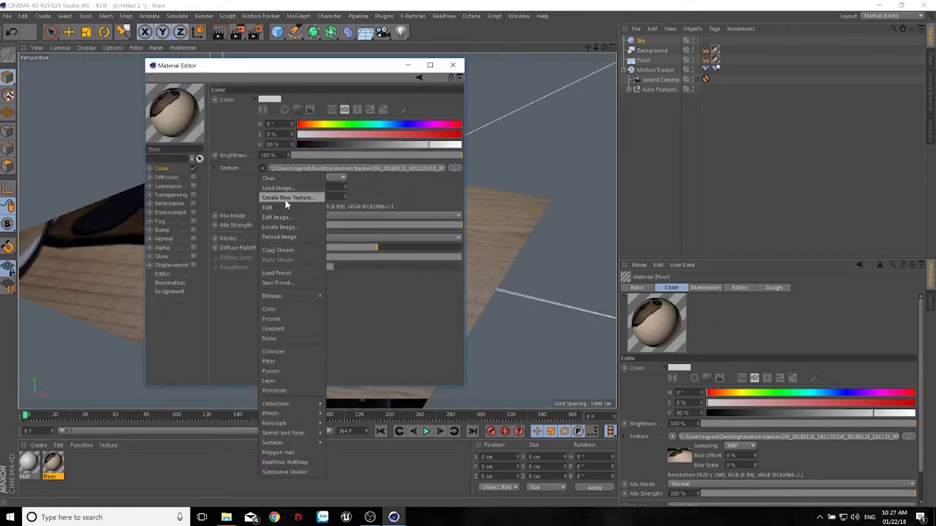
pyautogui.click(287, 248)
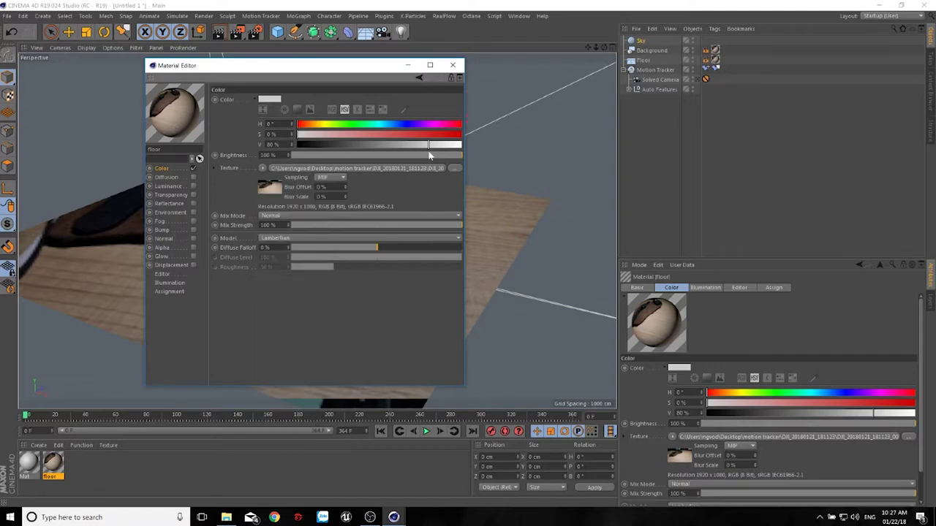
pyautogui.click(452, 65)
# In the Mat material, disable Color, enable Luminance and paste the footage texture into it
pyautogui.click(31, 474)
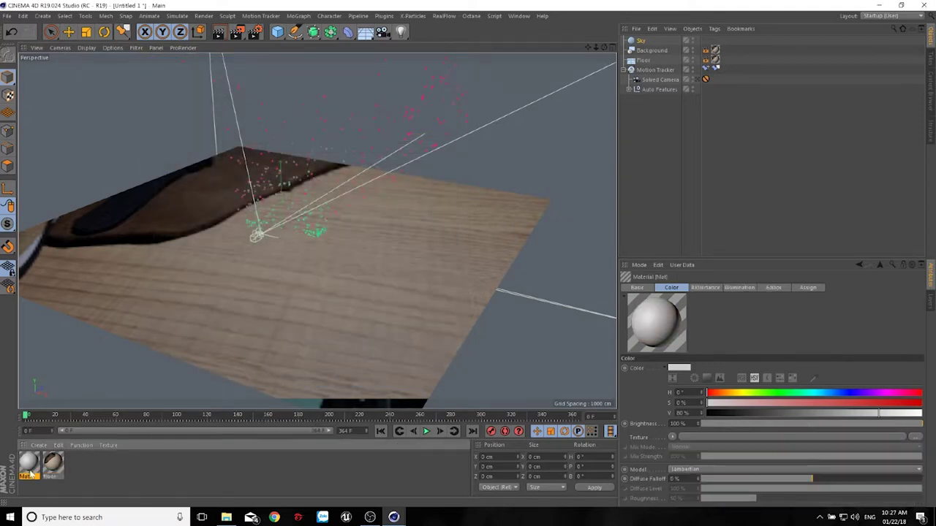
pyautogui.doubleClick(30, 468)
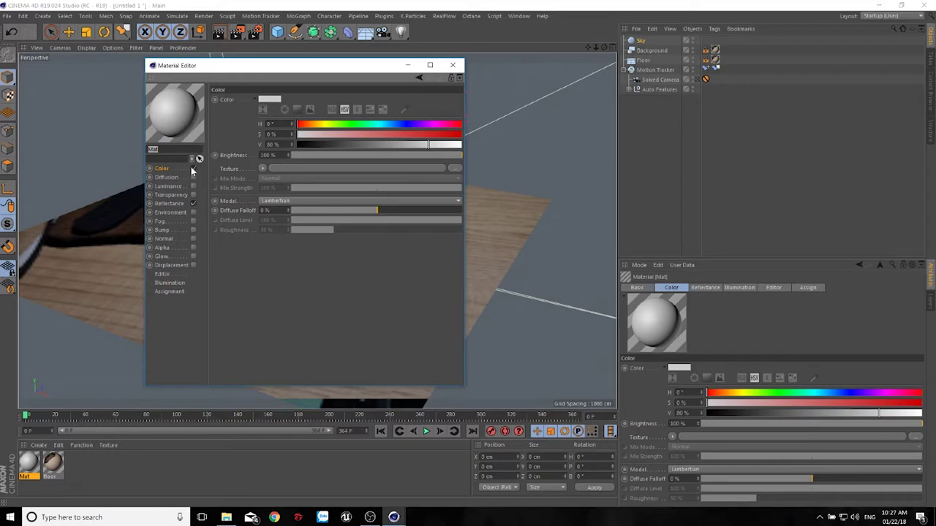
pyautogui.click(193, 169)
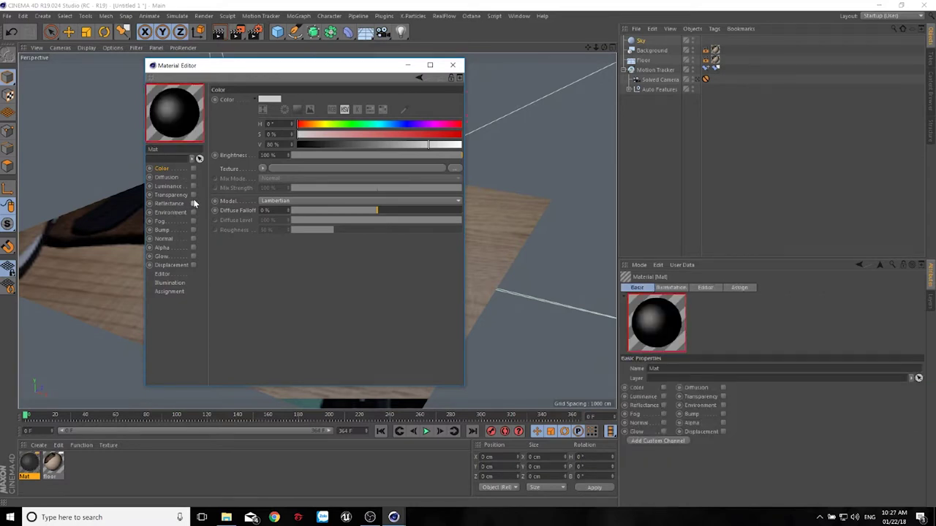
pyautogui.click(193, 186)
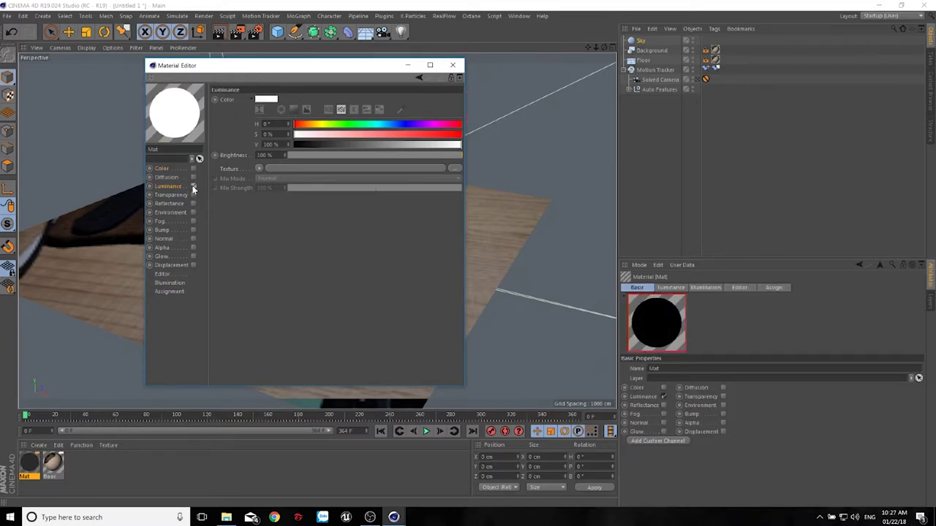
pyautogui.click(259, 168)
pyautogui.click(273, 217)
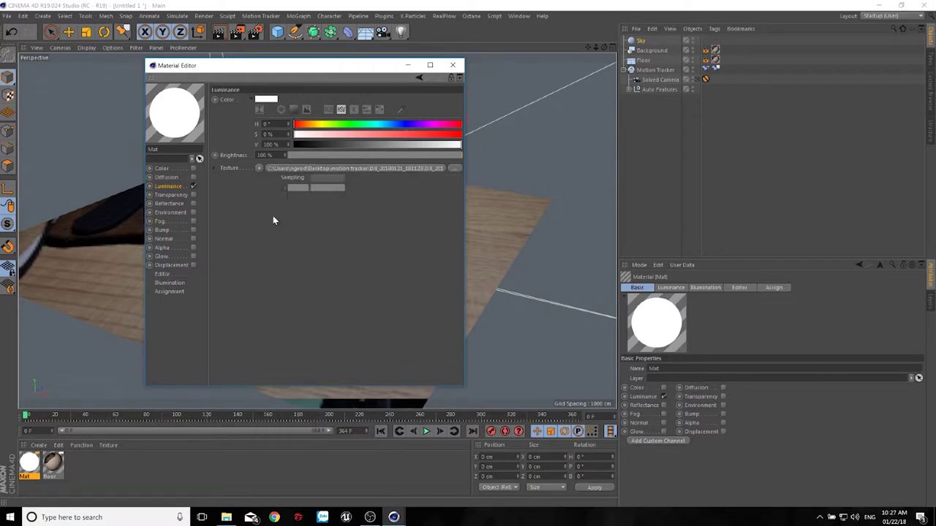
pyautogui.click(272, 188)
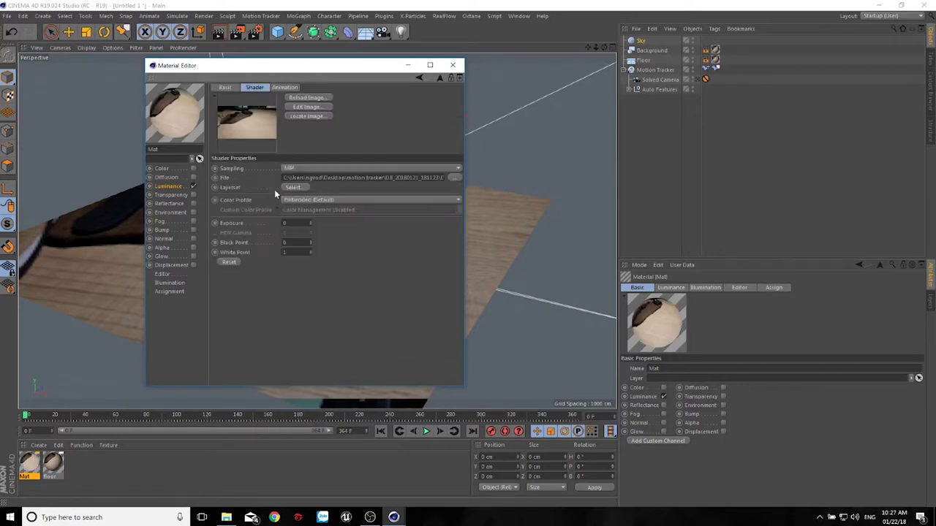
pyautogui.click(279, 87)
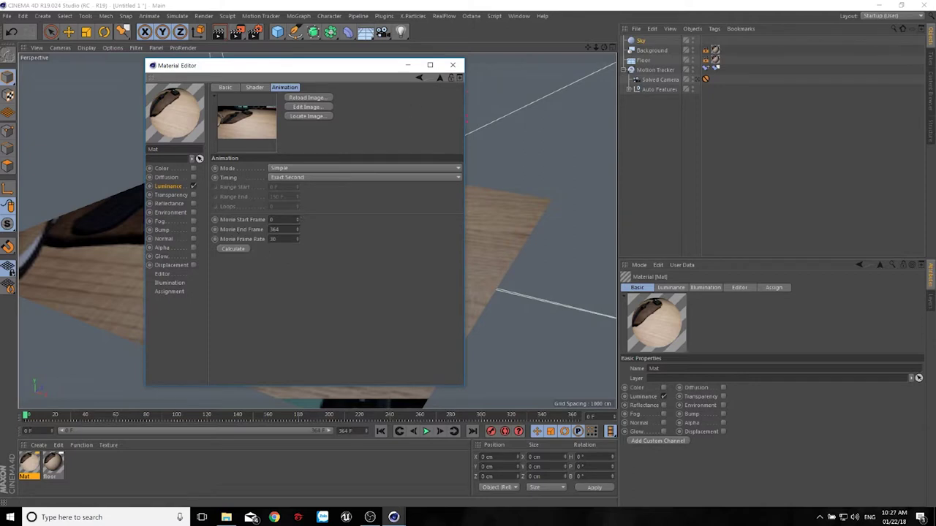
pyautogui.click(453, 65)
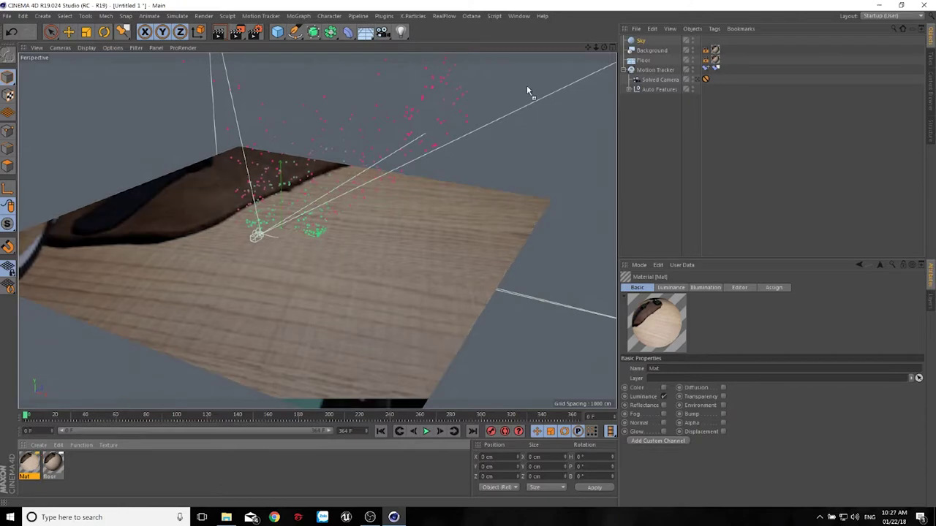
# Apply Mat to the Sky and render the view through the Solved Camera
pyautogui.moveTo(641, 44); pyautogui.dragTo(641, 42)
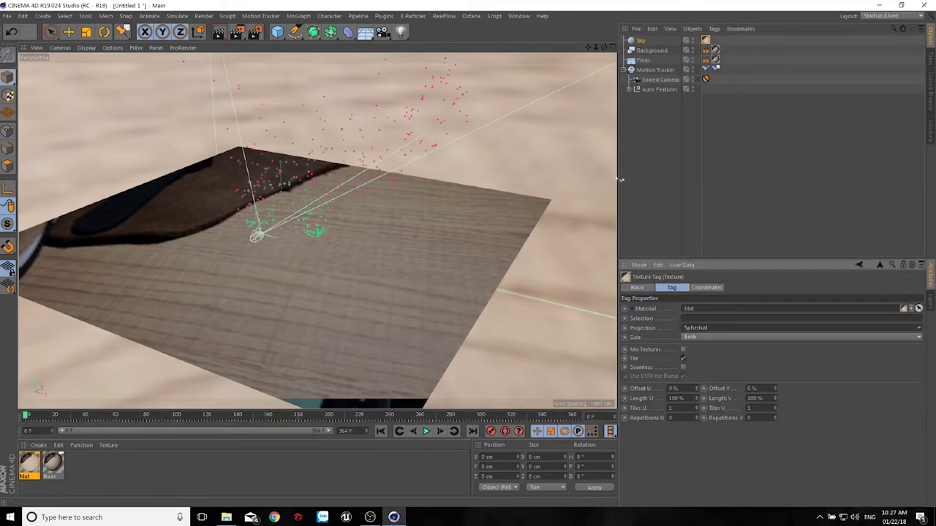
pyautogui.click(695, 79)
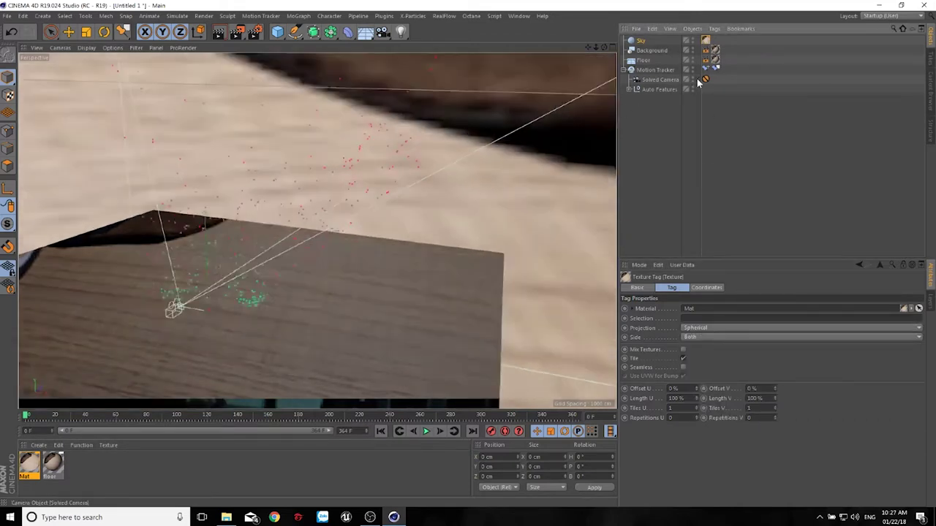
pyautogui.click(218, 31)
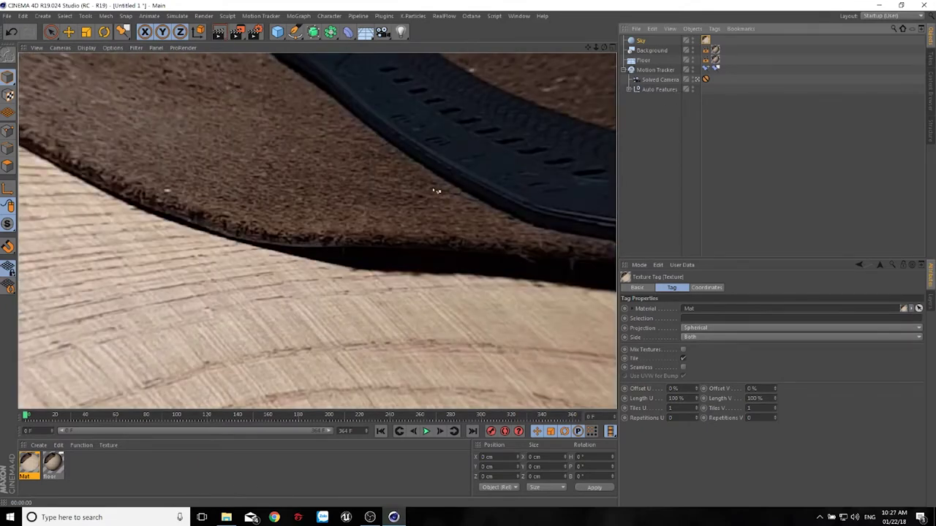
# Set the Sky texture tag's projection to Frontal and re-render to check the composite
pyautogui.click(698, 329)
pyautogui.click(697, 375)
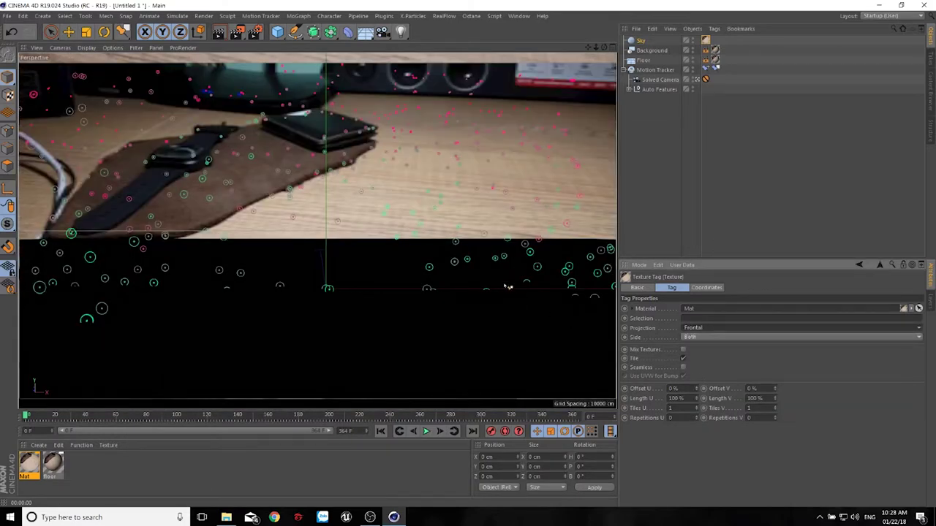
pyautogui.click(218, 32)
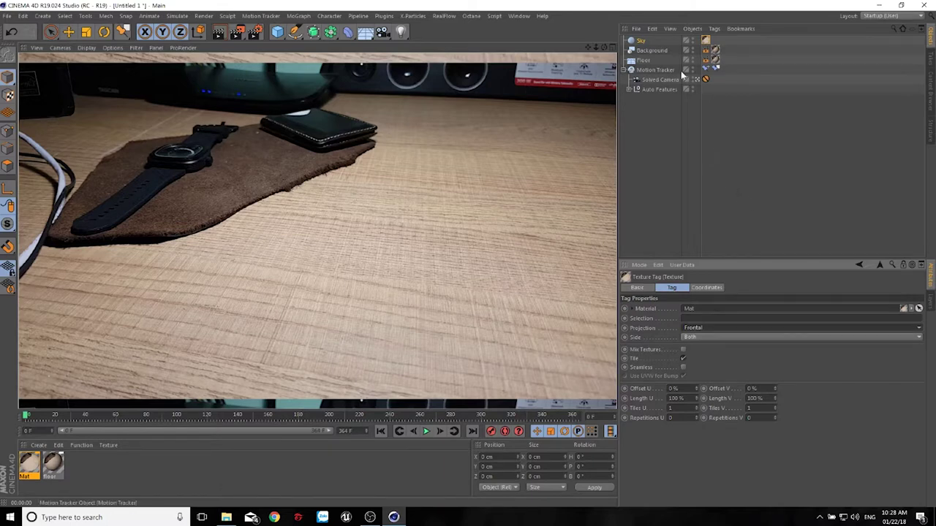
# After checking the Floor and Background tags, set the Floor's Visible in Editor to Off
pyautogui.click(659, 59)
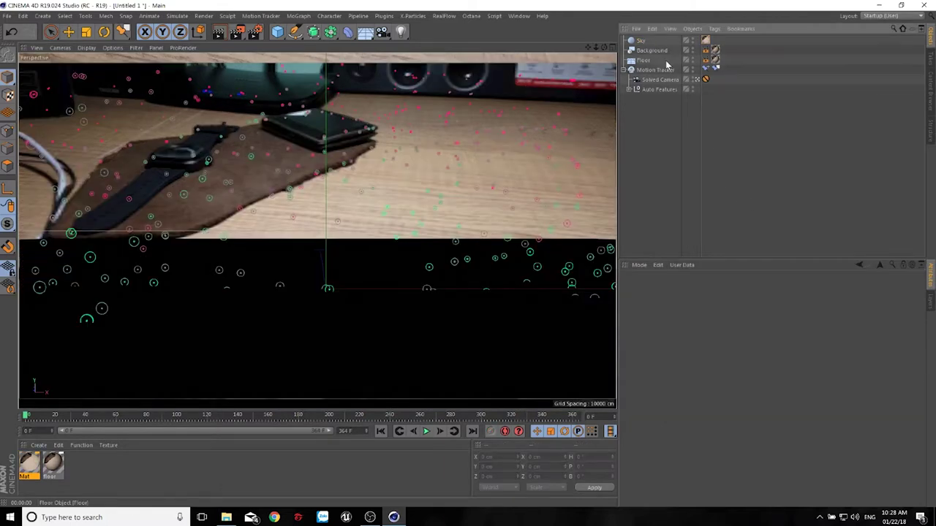
pyautogui.click(716, 62)
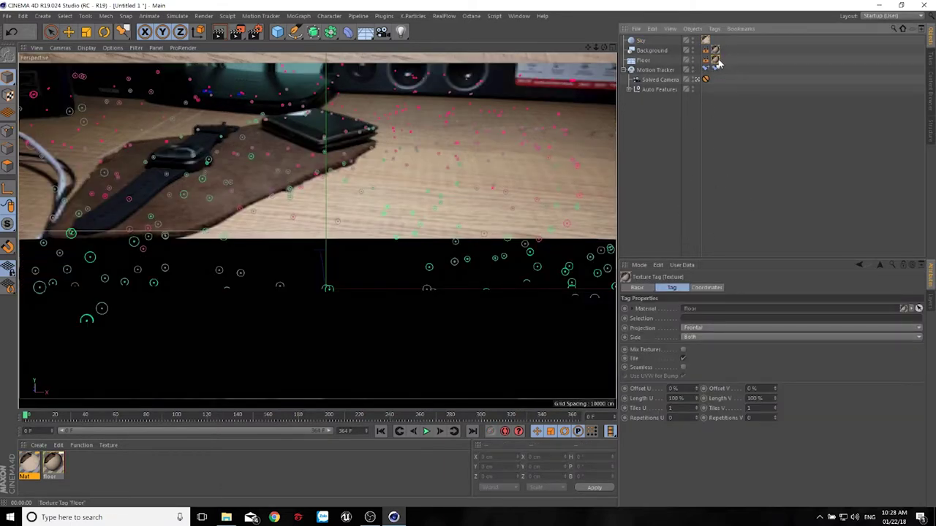
pyautogui.click(709, 287)
pyautogui.click(674, 289)
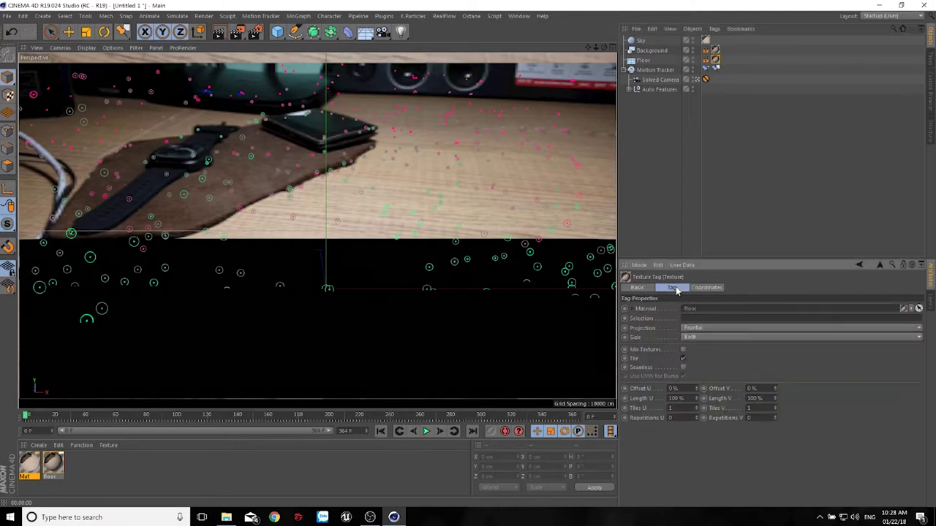
pyautogui.click(705, 50)
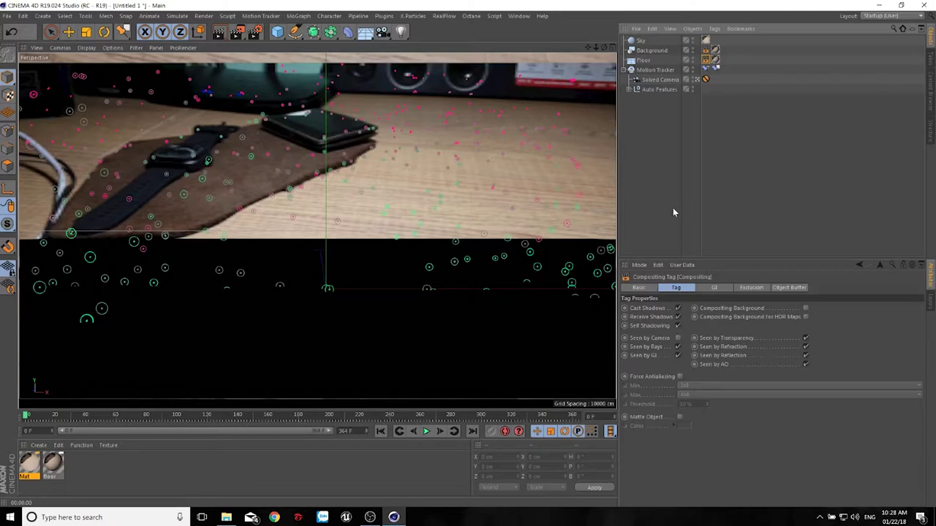
pyautogui.click(653, 50)
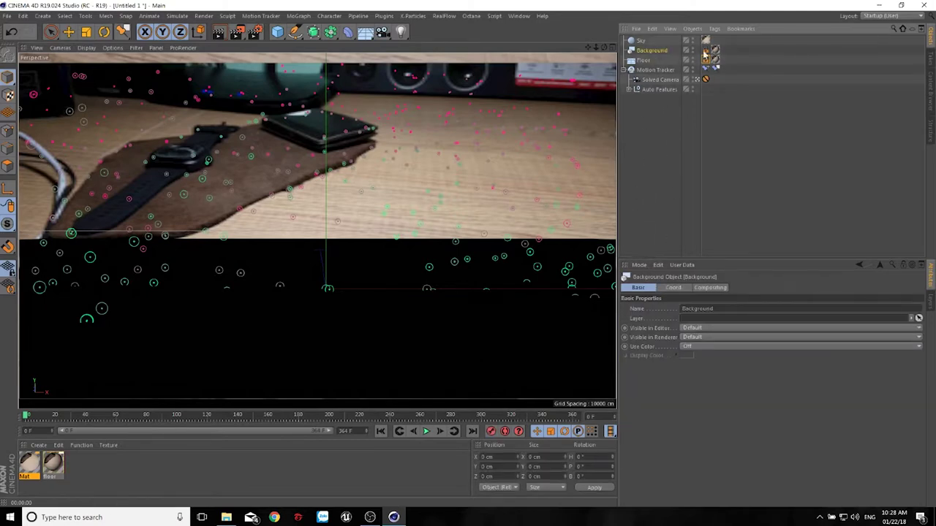
pyautogui.click(716, 51)
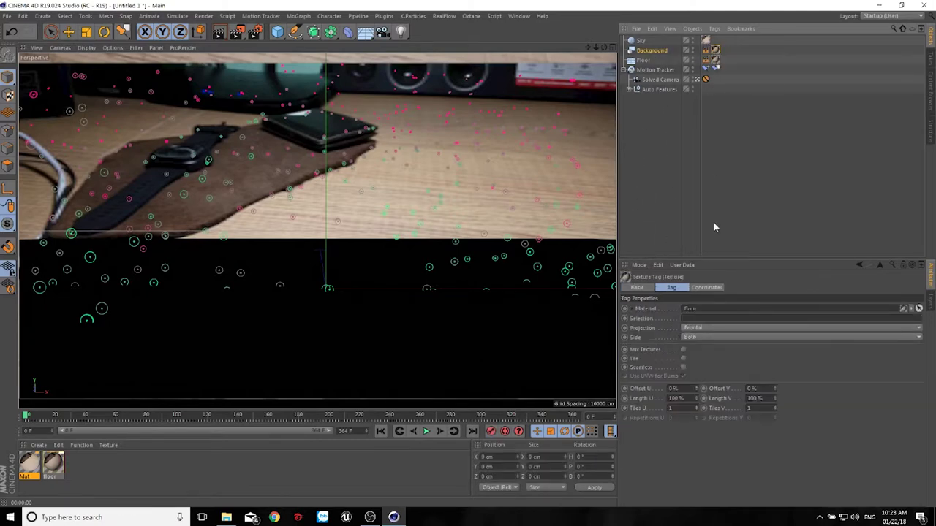
pyautogui.click(705, 51)
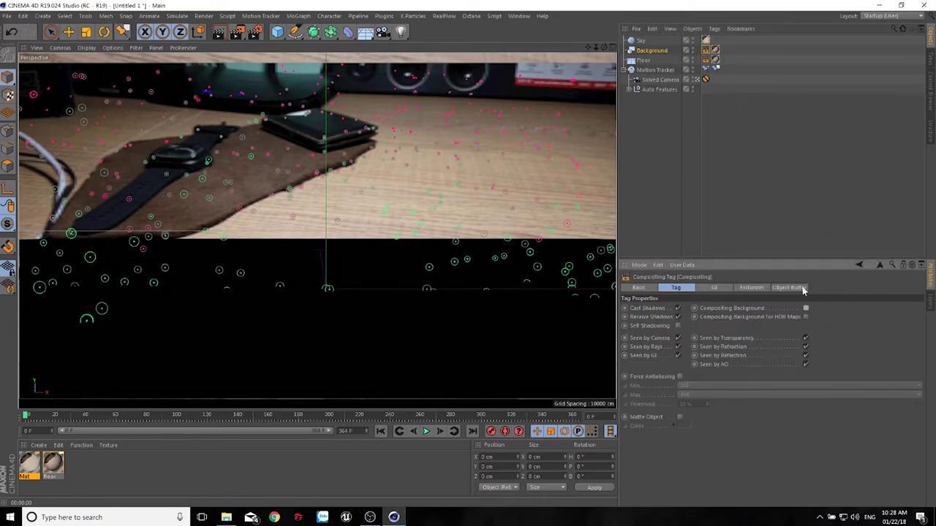
pyautogui.click(644, 61)
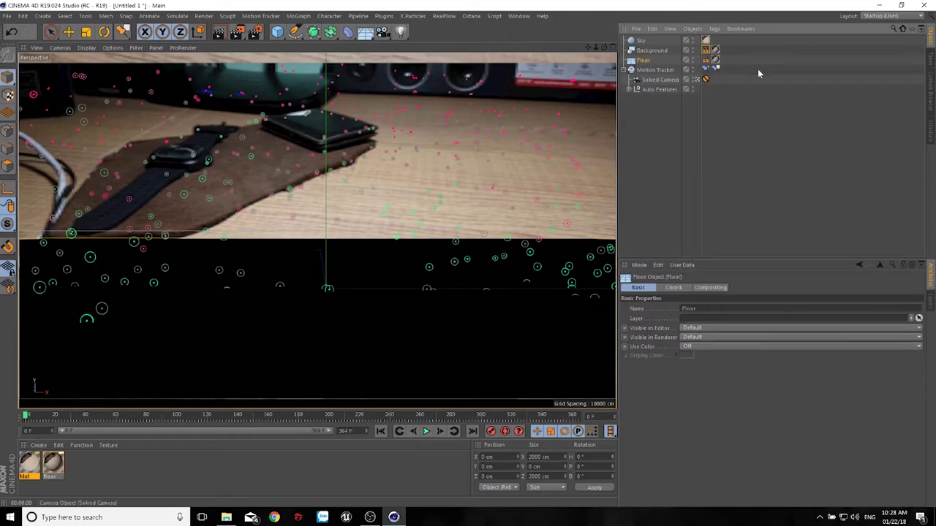
pyautogui.click(692, 58)
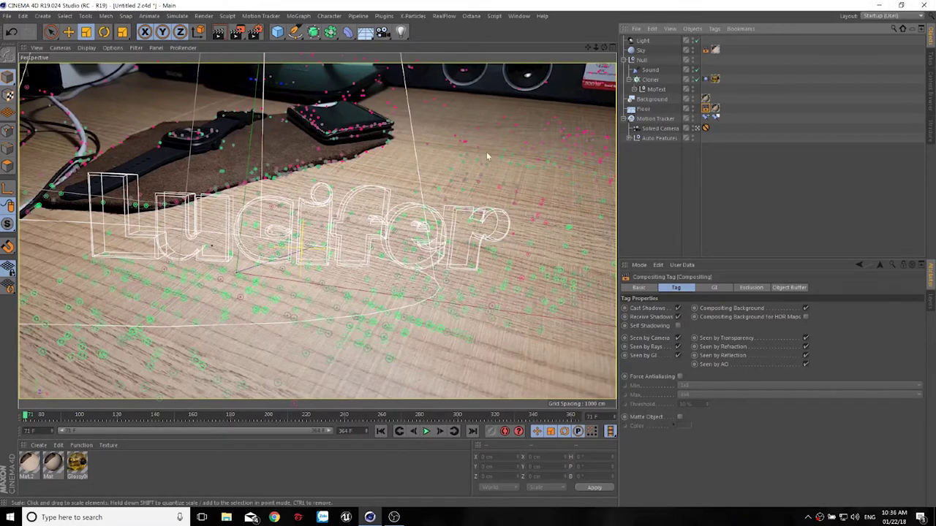
# Play the tracked shot and pause around frame 136 to check the Lucifer text
pyautogui.click(426, 431)
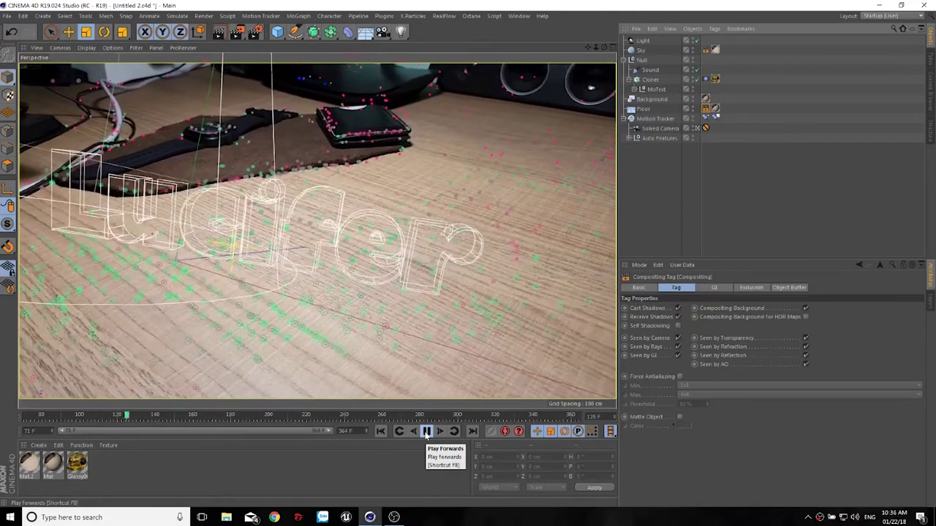
pyautogui.click(427, 432)
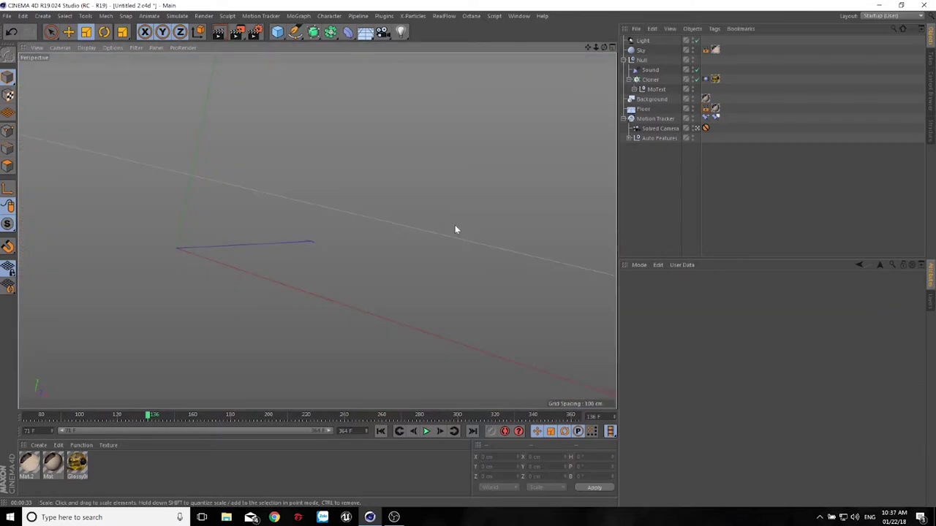
# In the Top view, move the Light over the Lucifer text to X 50 cm
pyautogui.middleClick(379, 224)
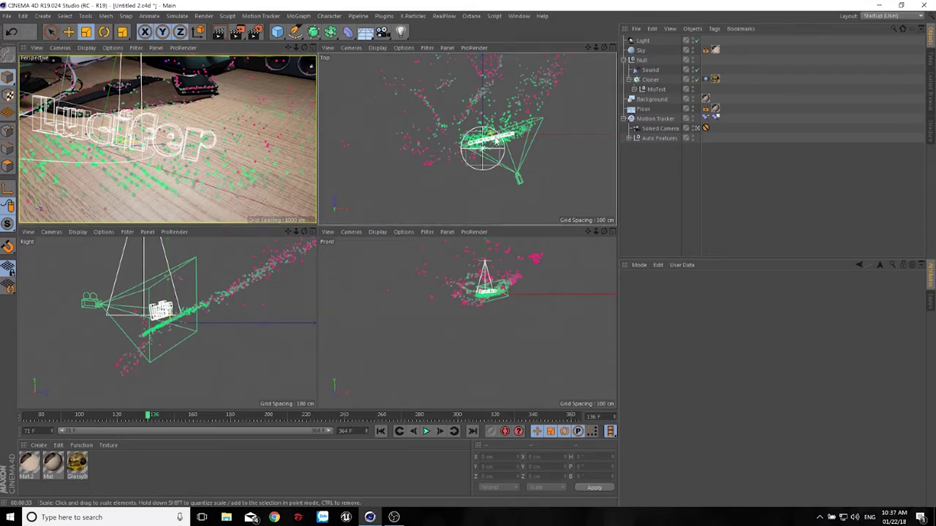
pyautogui.middleClick(496, 140)
pyautogui.click(648, 41)
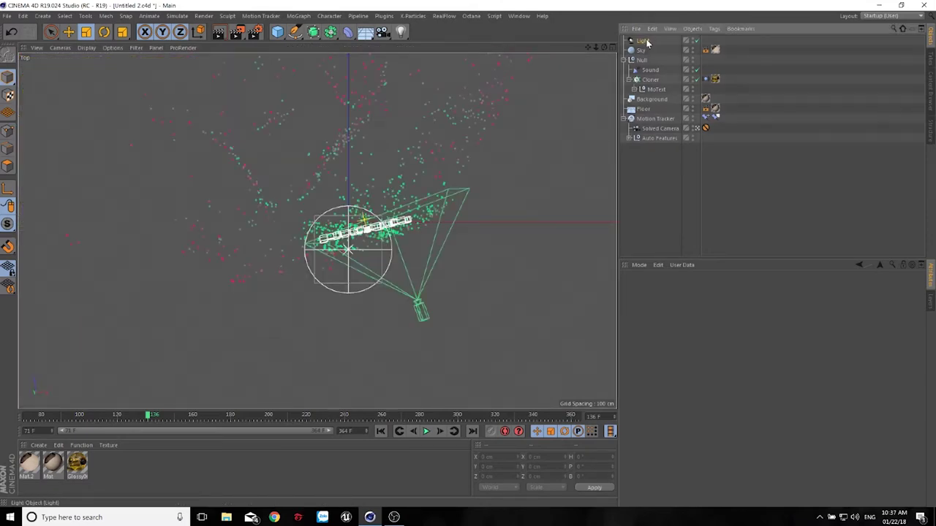
pyautogui.press('e')
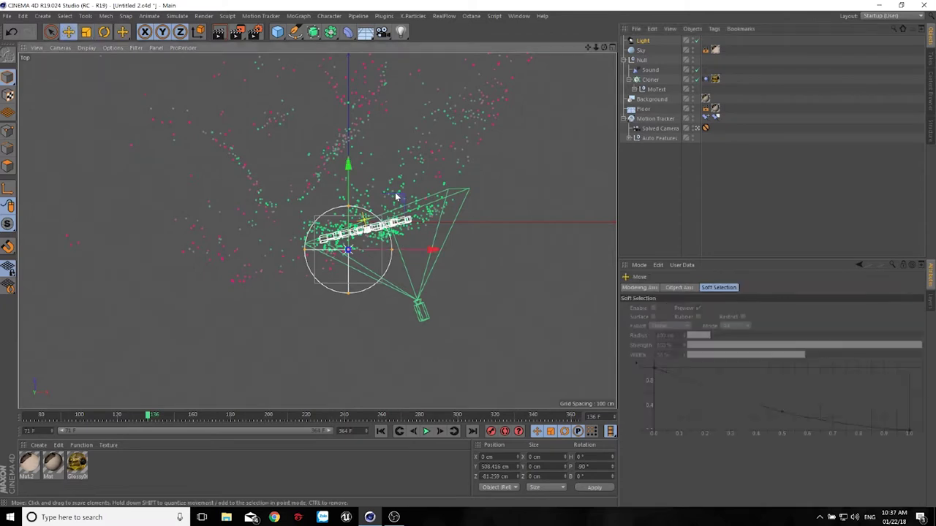
pyautogui.moveTo(402, 199); pyautogui.dragTo(417, 174)
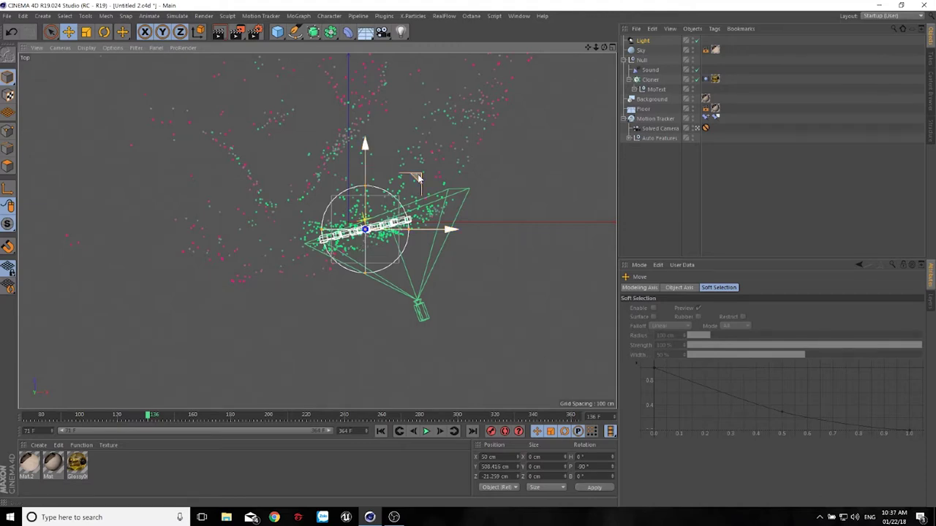
# In the Front view, lower the Light by 20 cm to Y 488.416 cm
pyautogui.middleClick(458, 250)
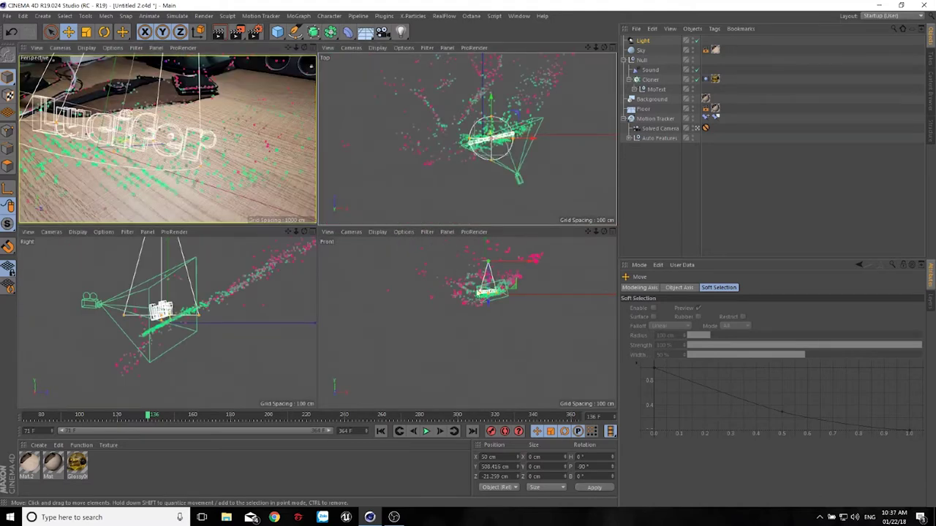
pyautogui.scroll(3, 496, 289)
pyautogui.scroll(2, 472, 267)
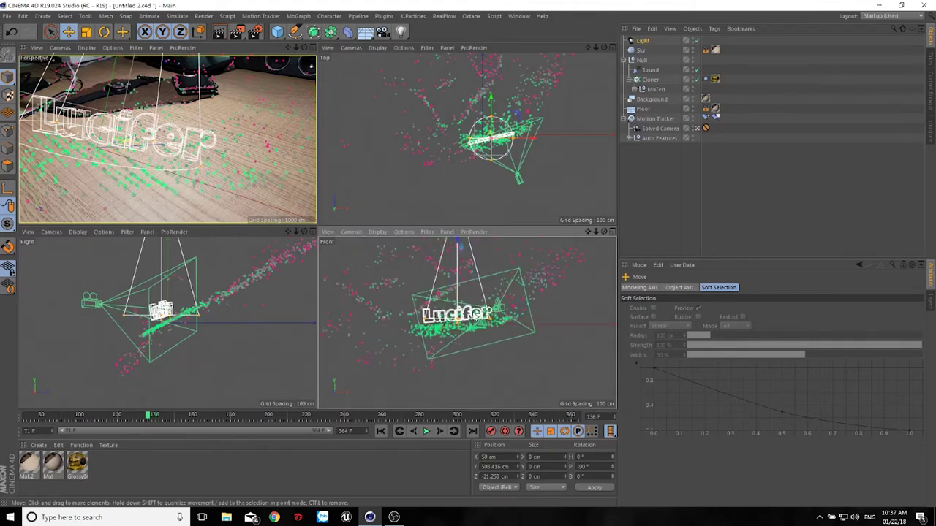
pyautogui.middleClick(514, 268)
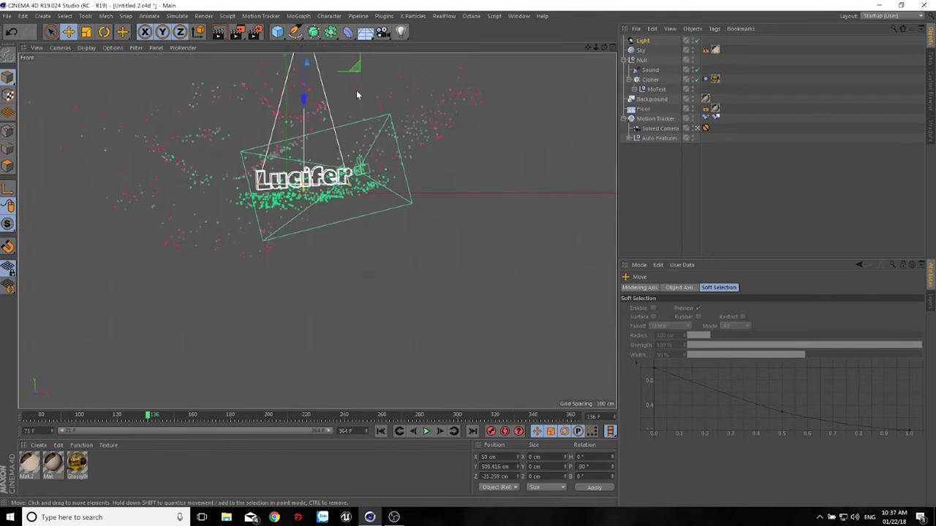
pyautogui.moveTo(304, 90); pyautogui.dragTo(305, 107)
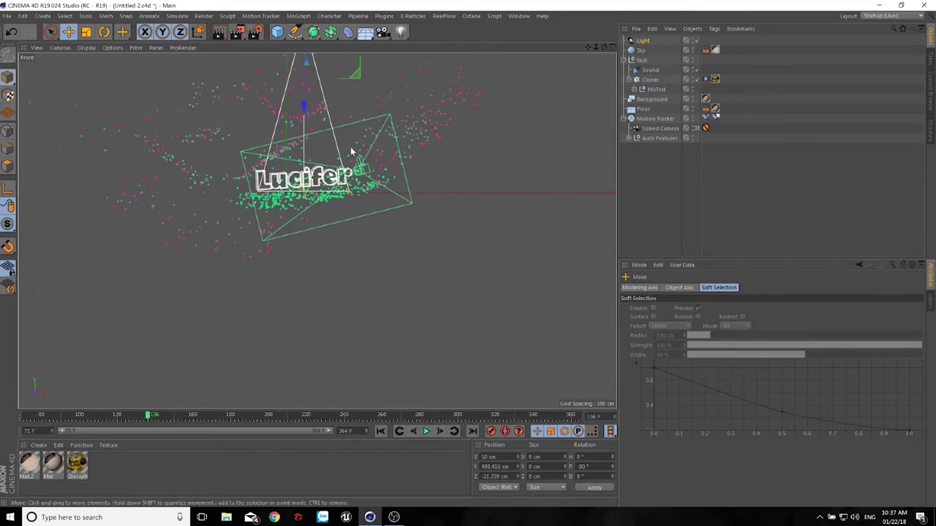
pyautogui.middleClick(387, 136)
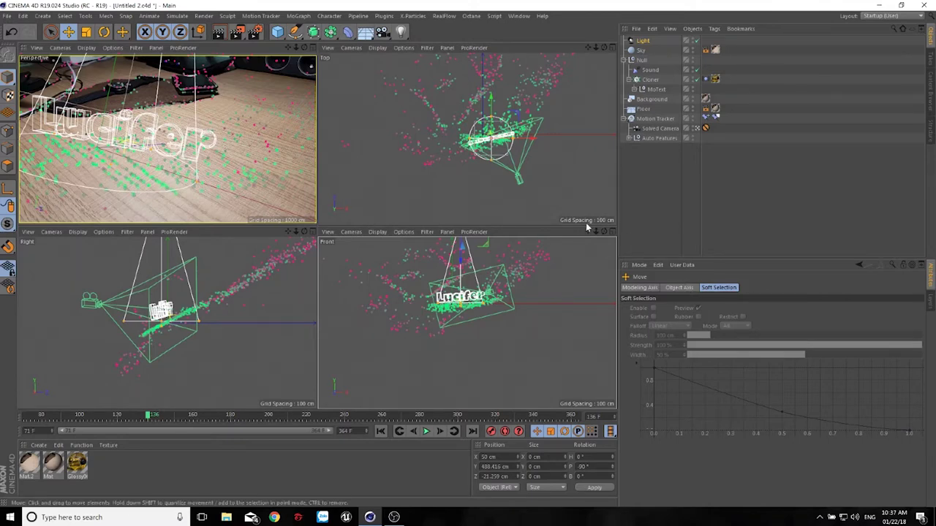
# Set the Light's Shadow to Raytraced (Hard)
pyautogui.click(642, 41)
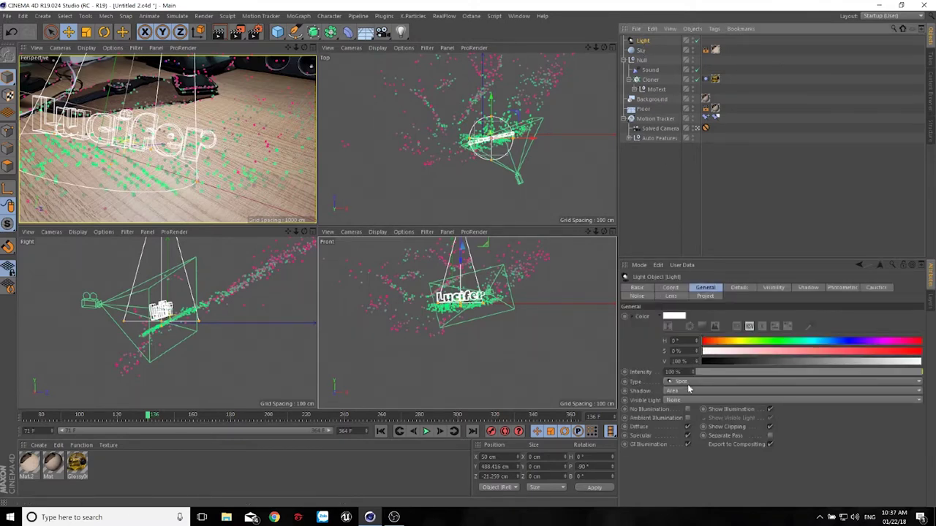
pyautogui.click(683, 391)
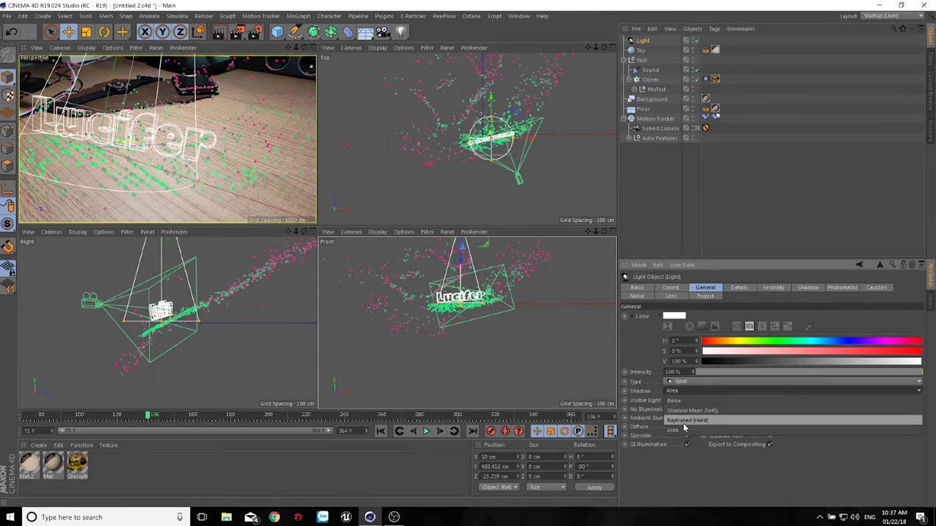
pyautogui.click(683, 421)
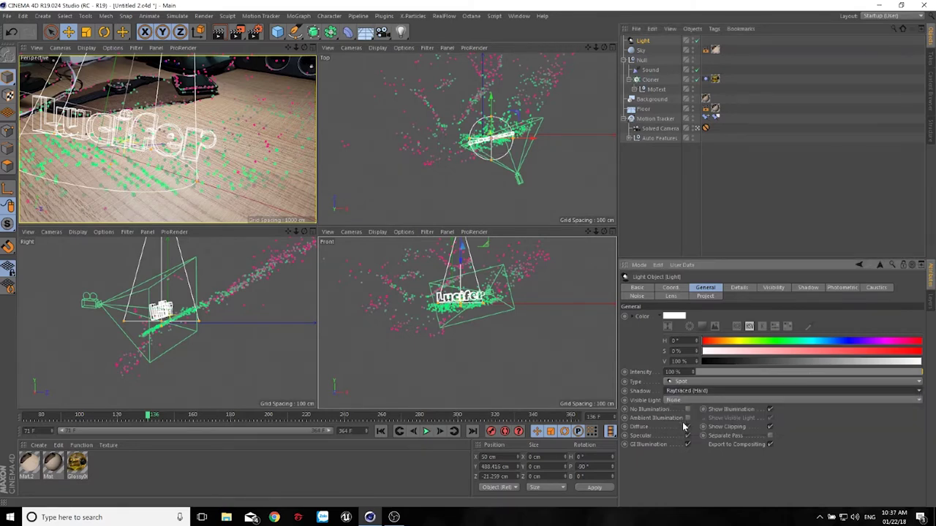
# Maximize the Perspective view, move to another footage frame, and render a preview
pyautogui.middleClick(261, 132)
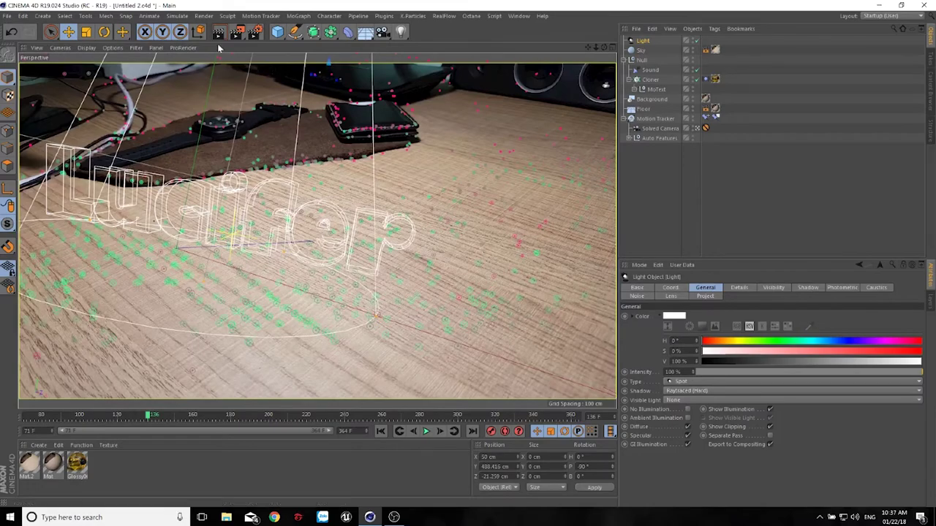
pyautogui.moveTo(152, 420)
pyautogui.mouseDown()
pyautogui.moveTo(295, 417)
pyautogui.moveTo(2, 408)
pyautogui.mouseUp()
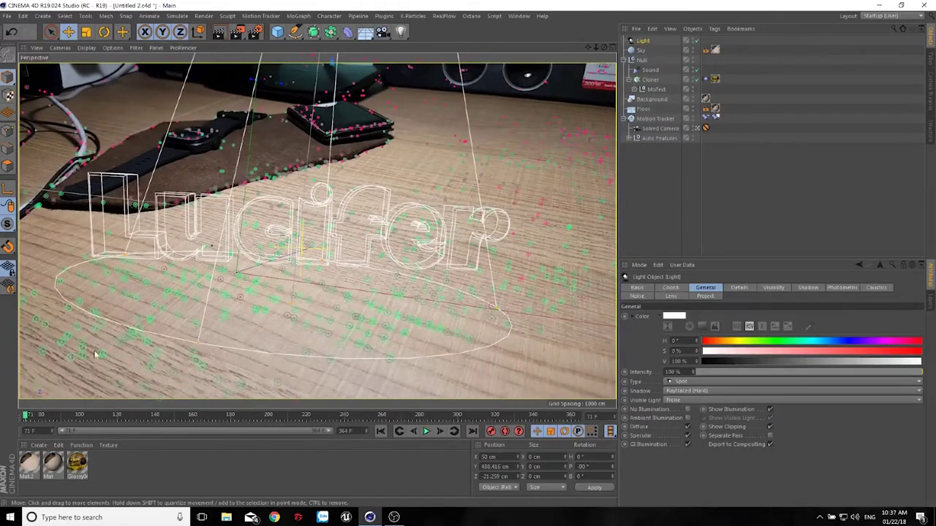
pyautogui.click(218, 33)
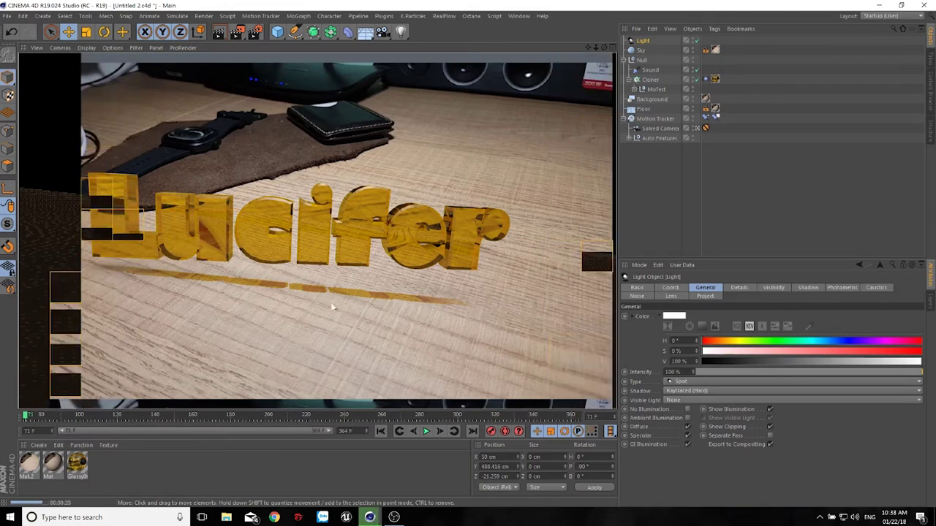
# Change the Light's Shadow from Raytraced (Hard) to Shadow Maps (Soft)
pyautogui.click(700, 397)
pyautogui.click(689, 411)
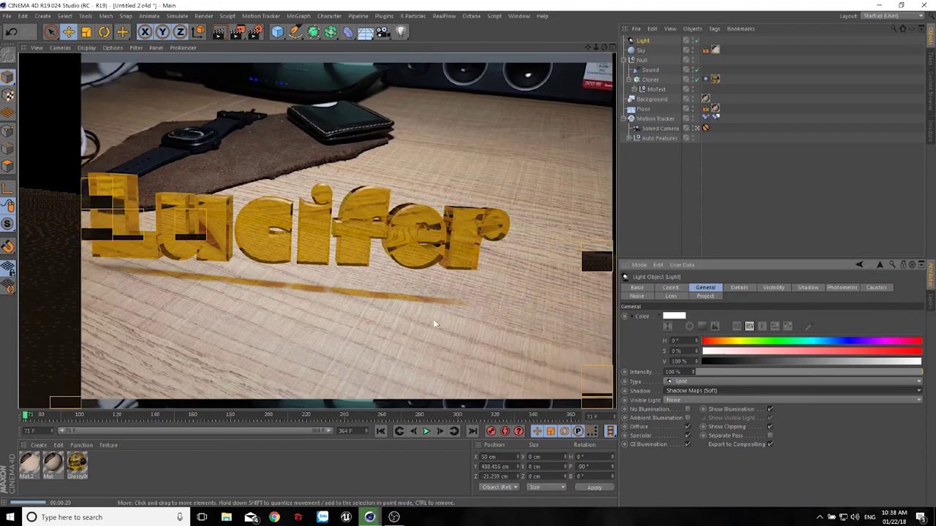
# Keep the Light type as Spot, set Shadow to Area, and render a preview
pyautogui.click(702, 381)
pyautogui.click(618, 357)
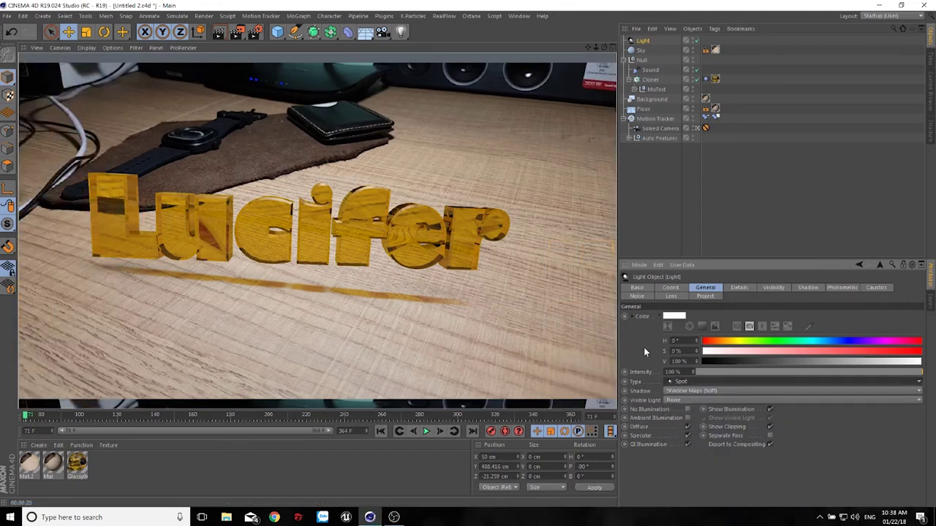
pyautogui.click(686, 389)
pyautogui.click(687, 430)
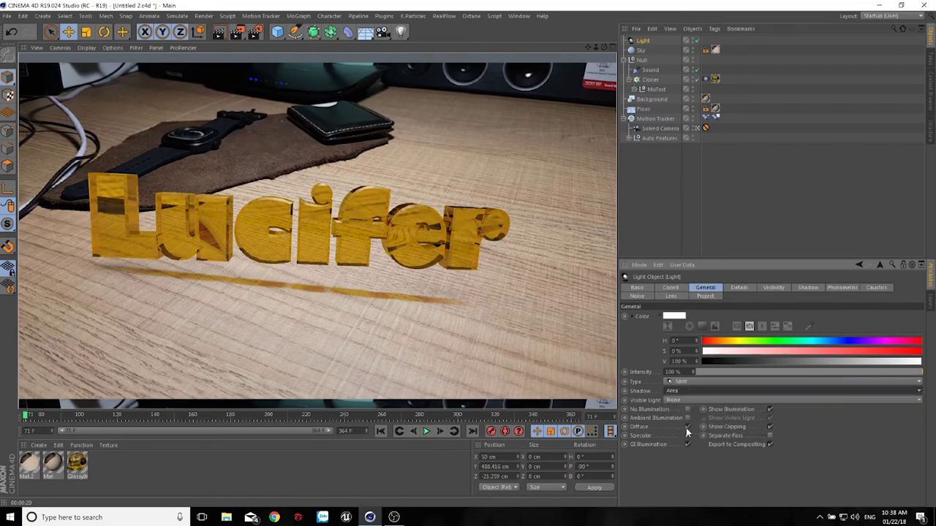
pyautogui.click(219, 32)
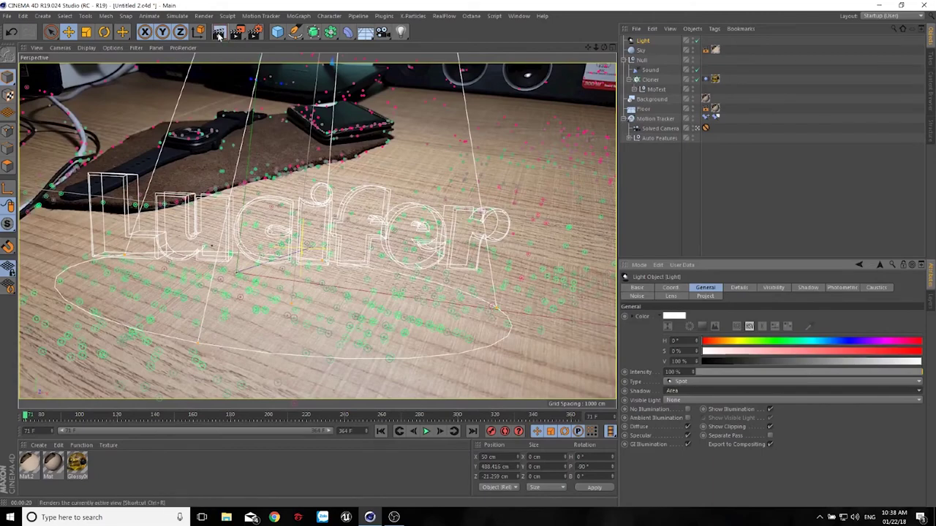